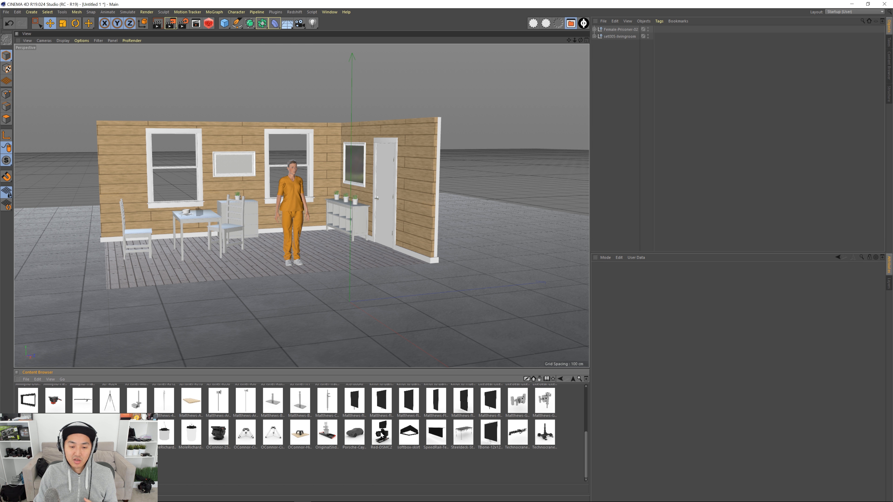
Add the Red-DSMC2 camera, the OConnor-2575D head and the OConnor-CineHD-Baby tripod to the scene from the asset library
{"action": "double_click", "coordinate": [382, 431]}
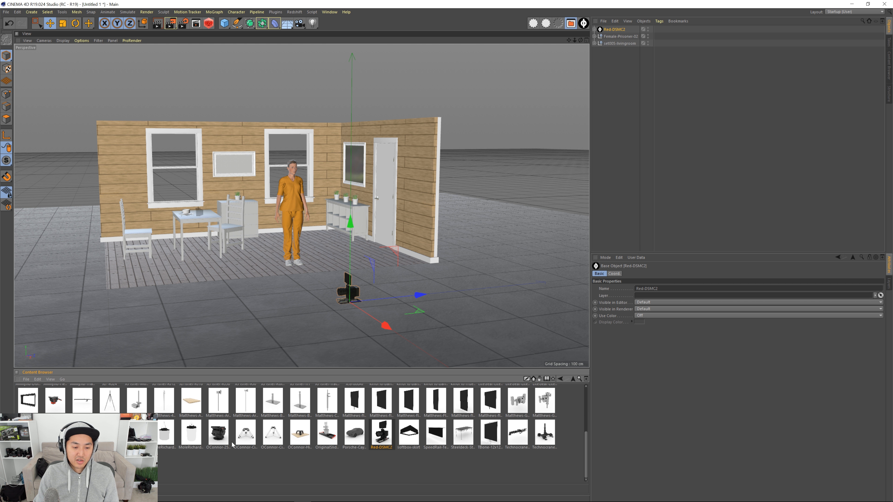
{"action": "double_click", "coordinate": [225, 433]}
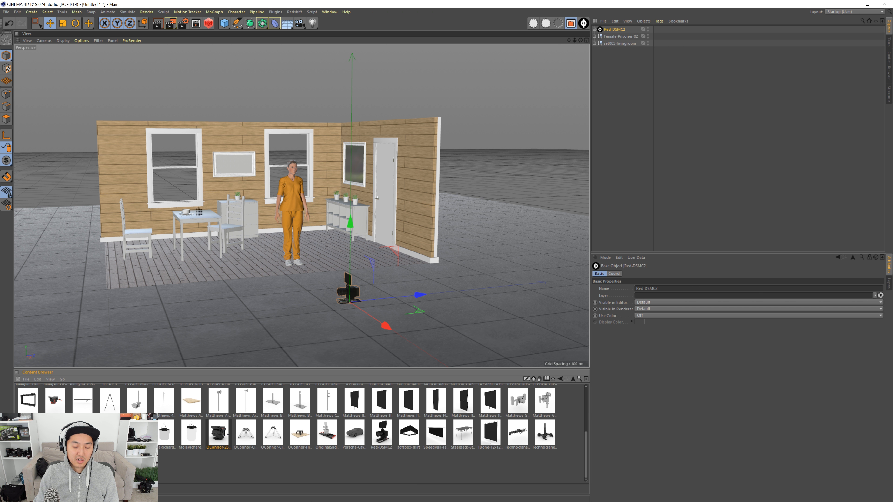
{"action": "double_click", "coordinate": [246, 433]}
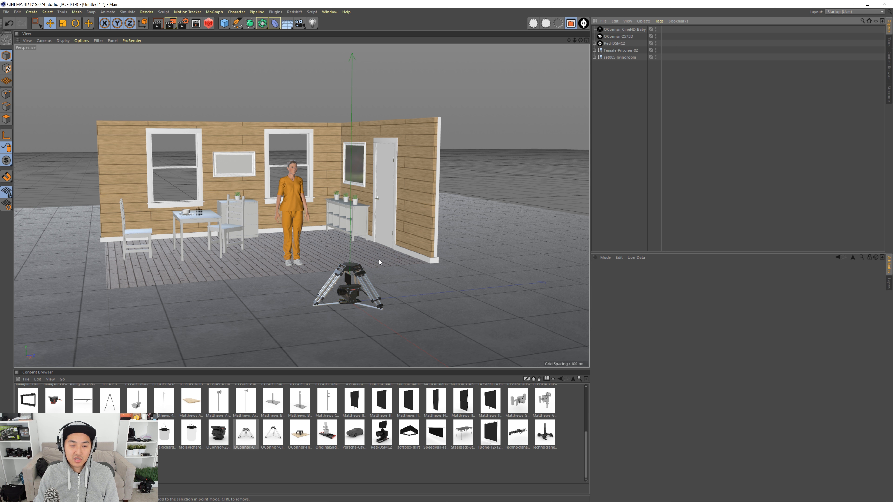
{"action": "scroll", "coordinate": [405, 292], "scroll_direction": "up", "scroll_amount": 8}
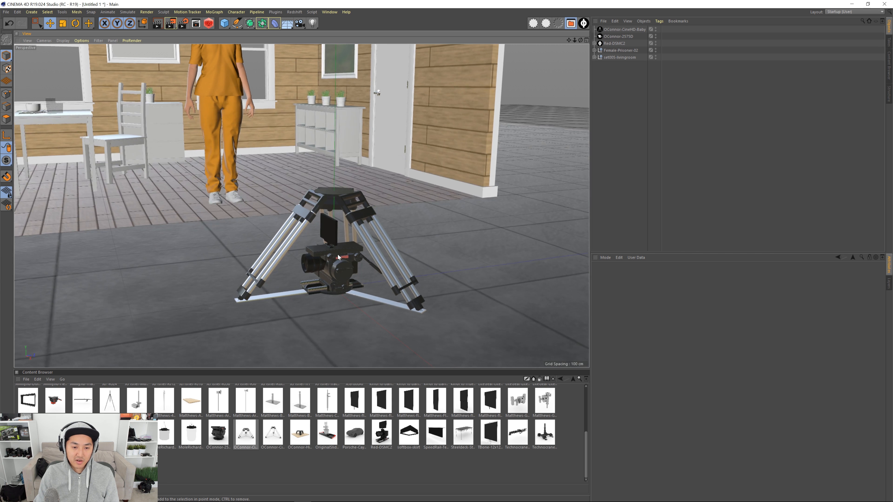
{"action": "left_click_drag", "start_coordinate": [338, 258], "coordinate": [329, 256], "text": "alt"}
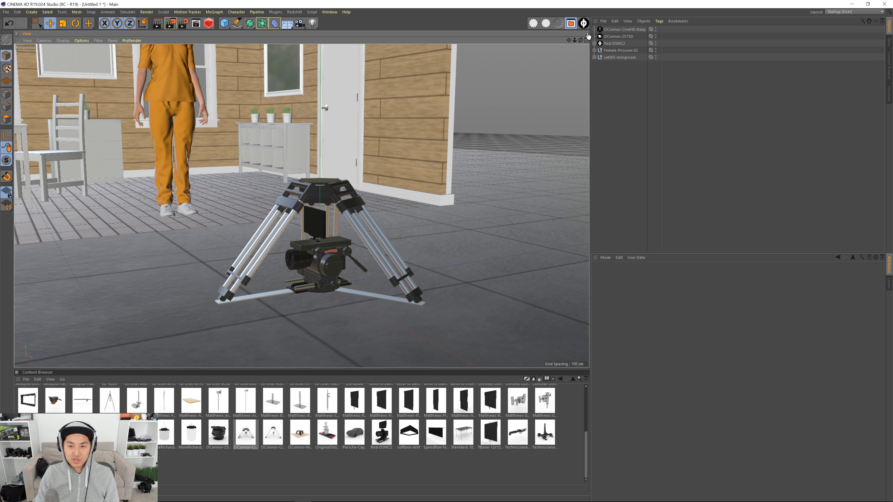
Create a CD-Rig and nest the OConnor-CineHD-Baby tripod, OConnor-2575D head and Red-DSMC2 camera in it, in that order
{"action": "left_click", "coordinate": [584, 23]}
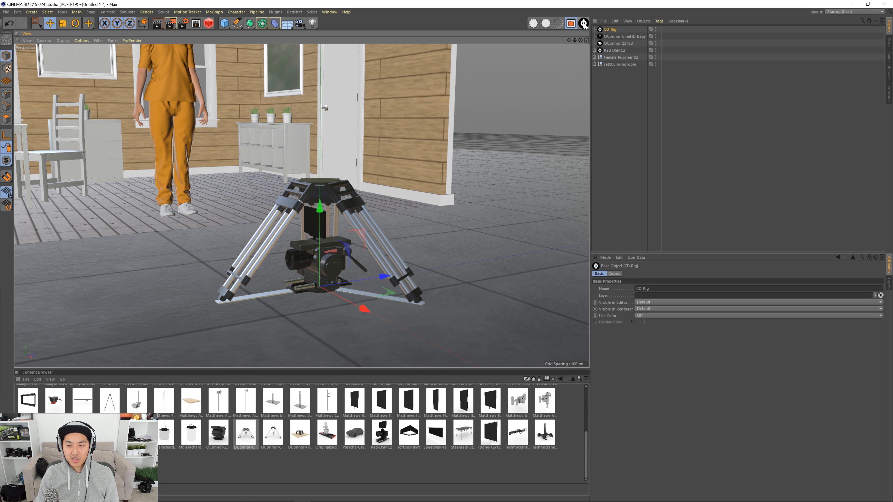
{"action": "left_click", "coordinate": [614, 37]}
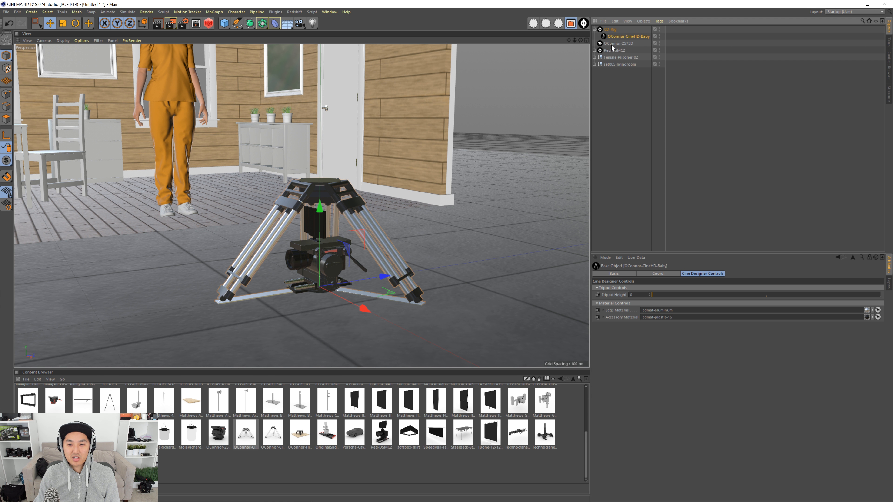
{"action": "left_click_drag", "start_coordinate": [622, 41], "coordinate": [615, 49]}
{"action": "left_click", "coordinate": [621, 87]}
{"action": "scroll", "coordinate": [330, 224], "scroll_direction": "down", "scroll_amount": 5}
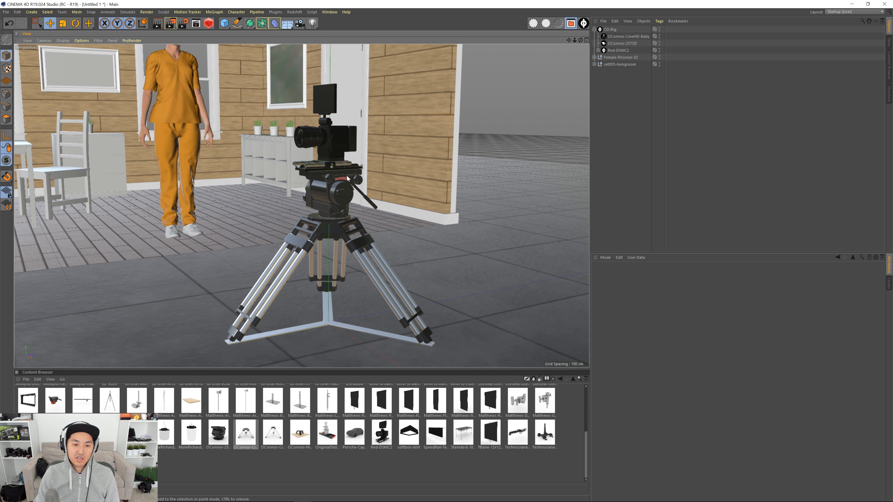
{"action": "mouse_move", "coordinate": [316, 218]}
{"action": "left_mouse_down", "text": "alt"}
{"action": "mouse_move", "coordinate": [330, 223]}
{"action": "mouse_move", "coordinate": [327, 210]}
{"action": "left_mouse_up", "text": "alt"}
{"action": "scroll", "coordinate": [331, 224], "scroll_direction": "up", "scroll_amount": 4}
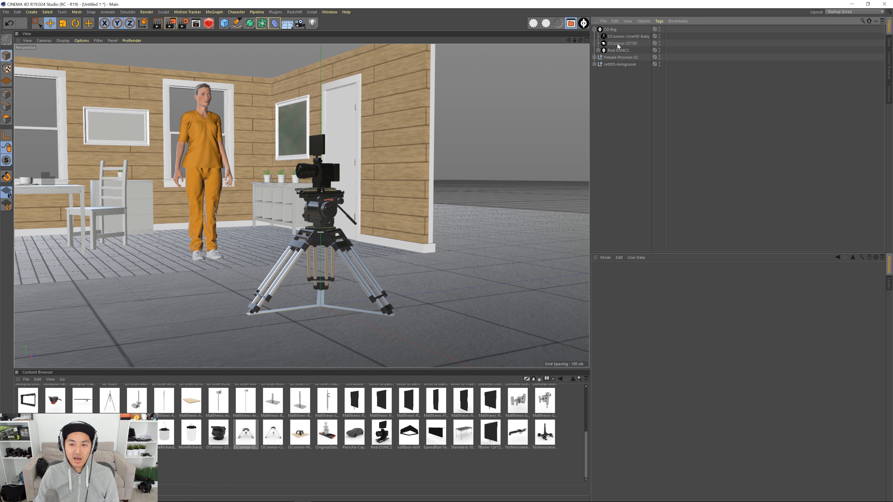
Try placing the OConnor-2575D head above the tripod in the CD-Rig's object order
{"action": "left_click_drag", "start_coordinate": [617, 34], "coordinate": [617, 34]}
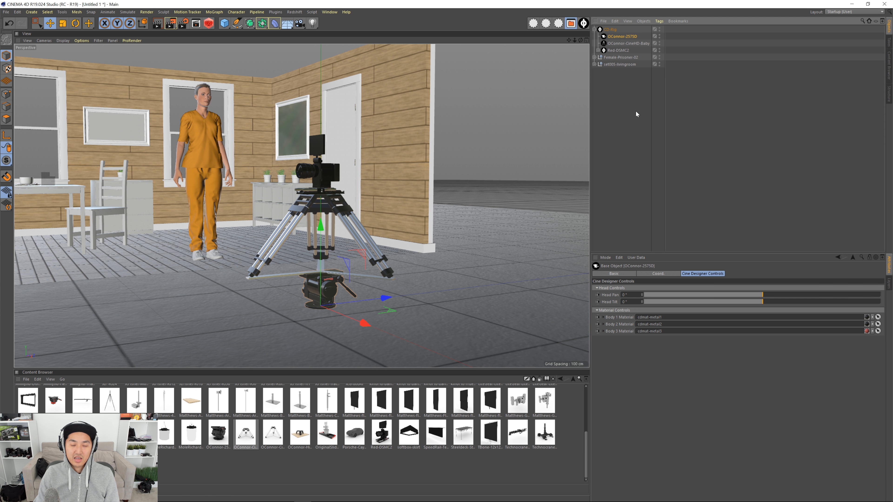
{"action": "left_click", "coordinate": [634, 98]}
{"action": "left_click", "coordinate": [619, 44]}
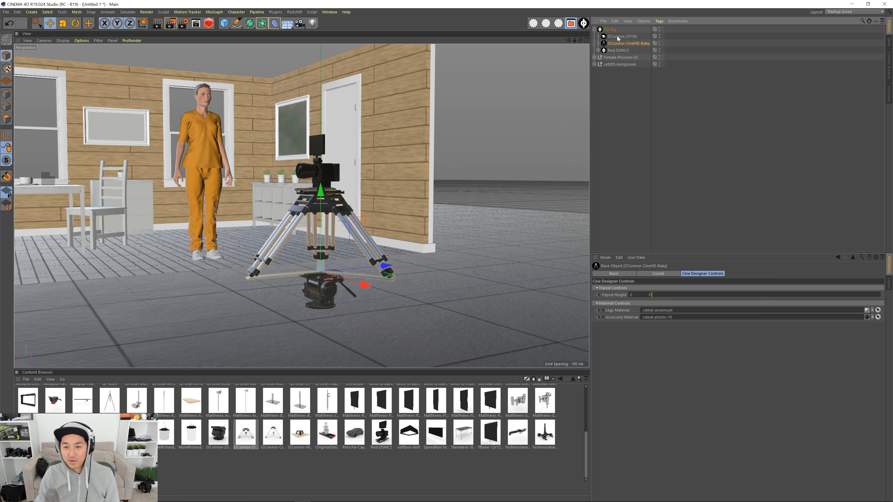
{"action": "left_click", "coordinate": [618, 36]}
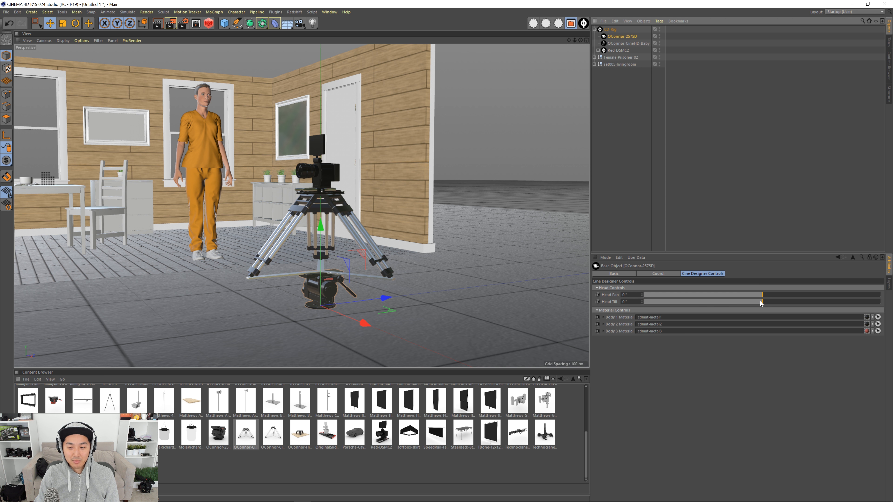
Test the OConnor-2575D's Head Pan and Head Tilt, and reset both to 0°
{"action": "left_click_drag", "start_coordinate": [761, 303], "coordinate": [701, 305]}
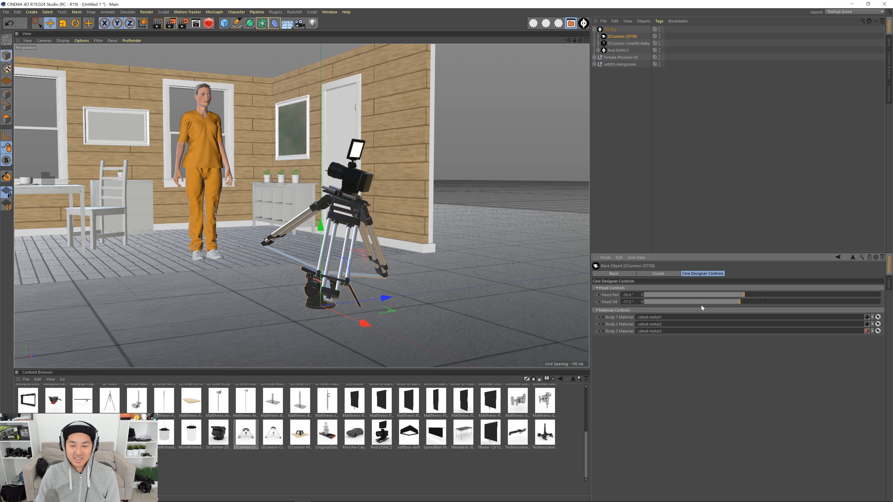
{"action": "type", "text": "0"}
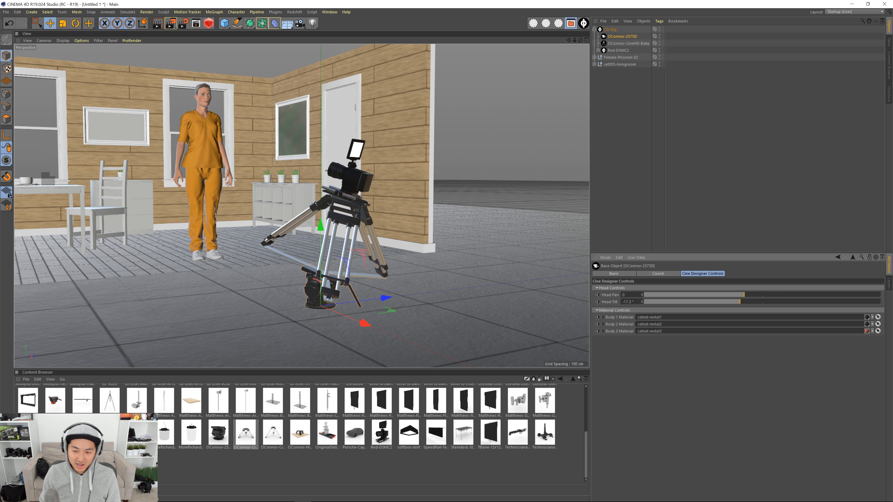
{"action": "key", "text": "Tab"}
{"action": "type", "text": "0"}
{"action": "key", "text": "Return"}
{"action": "left_click", "coordinate": [628, 133]}
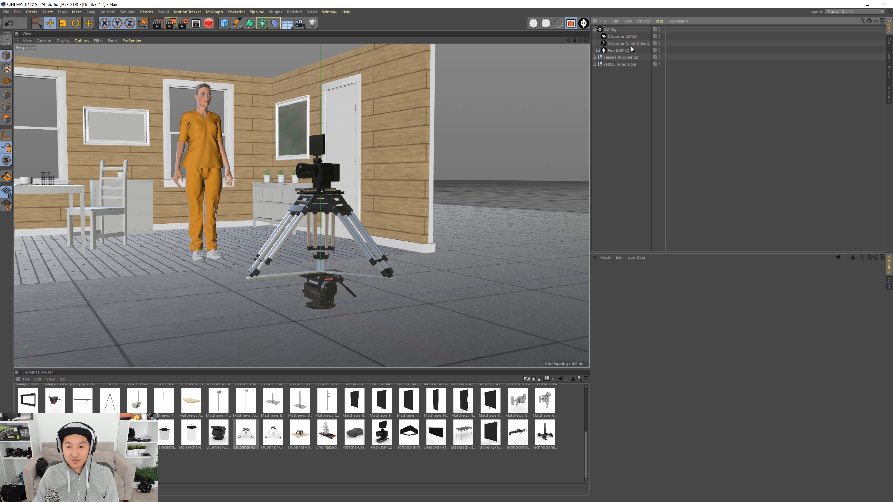
Move the OConnor-2575D head back between the tripod and the camera in the CD-Rig's object order
{"action": "left_click_drag", "start_coordinate": [619, 37], "coordinate": [619, 46]}
{"action": "left_click", "coordinate": [627, 102]}
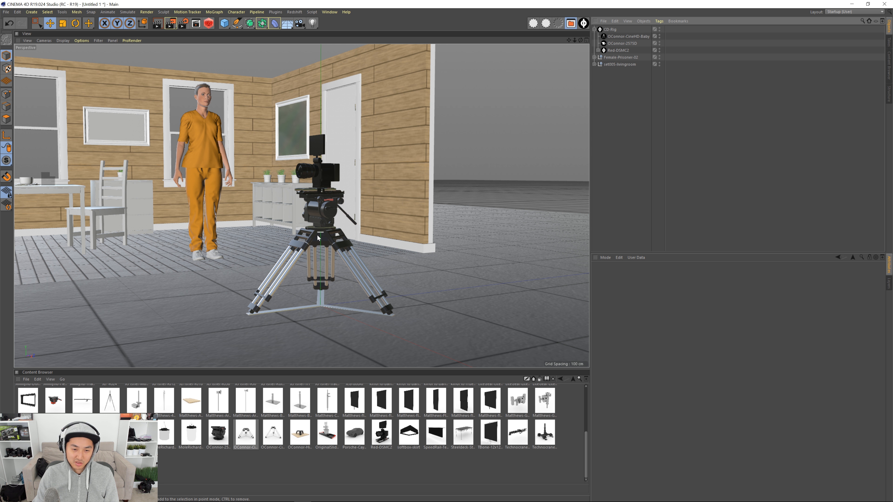
{"action": "scroll", "coordinate": [339, 210], "scroll_direction": "up", "scroll_amount": 2}
{"action": "mouse_move", "coordinate": [340, 210]}
{"action": "left_mouse_down", "text": "alt"}
{"action": "mouse_move", "coordinate": [289, 212]}
{"action": "mouse_move", "coordinate": [347, 218]}
{"action": "left_mouse_up", "text": "alt"}
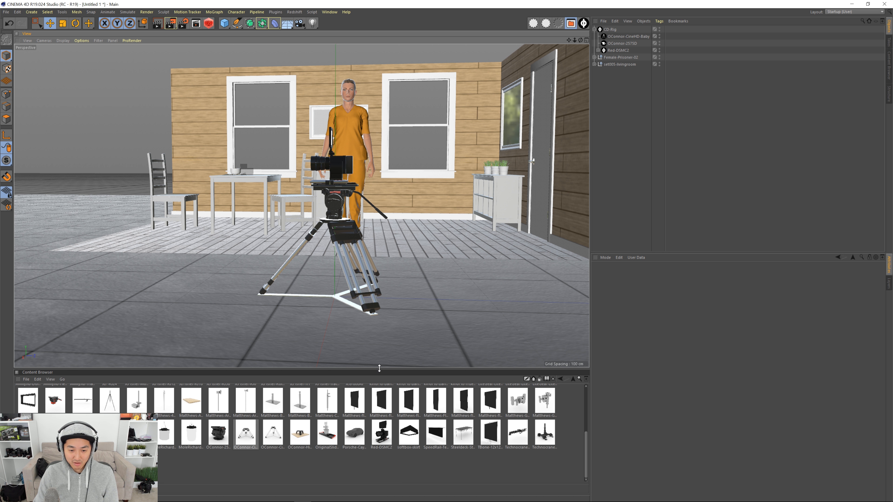
Enlarge the Content Browser and its thumbnails, and browse to the JLFisher risers
{"action": "left_click_drag", "start_coordinate": [379, 368], "coordinate": [384, 293]}
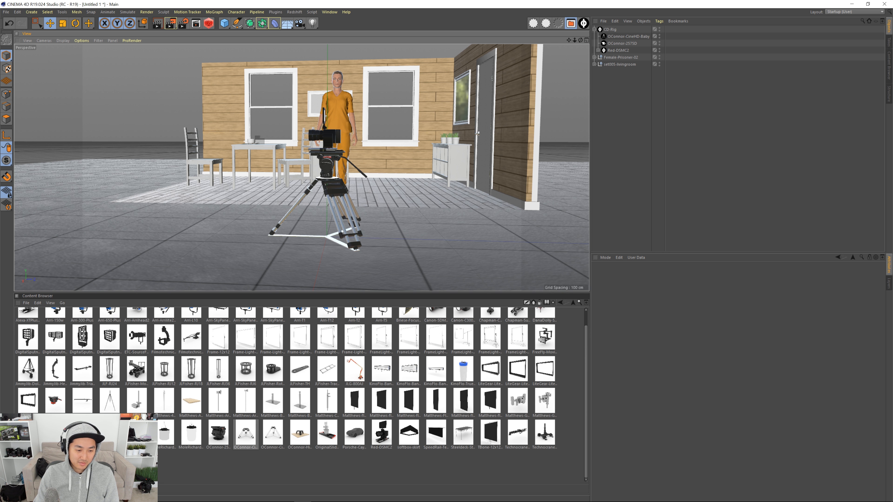
{"action": "scroll", "coordinate": [301, 394], "scroll_direction": "up", "scroll_amount": 4, "text": "ctrl"}
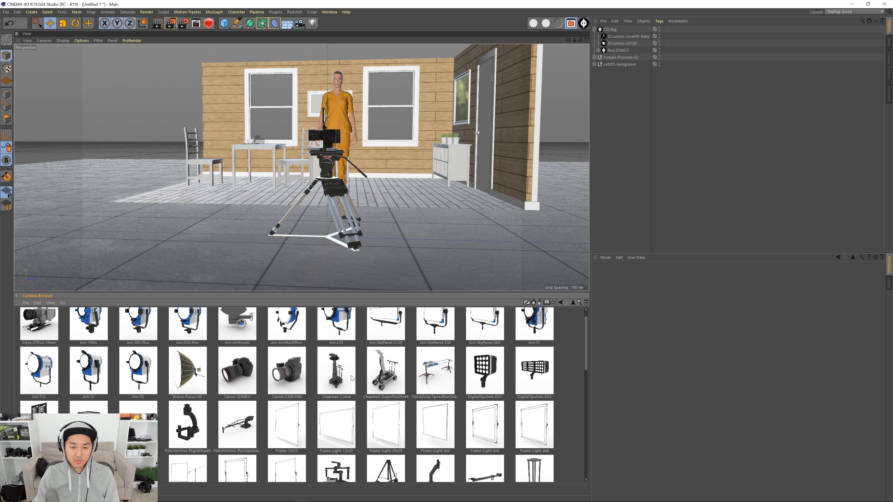
{"action": "scroll", "coordinate": [351, 378], "scroll_direction": "down", "scroll_amount": 6}
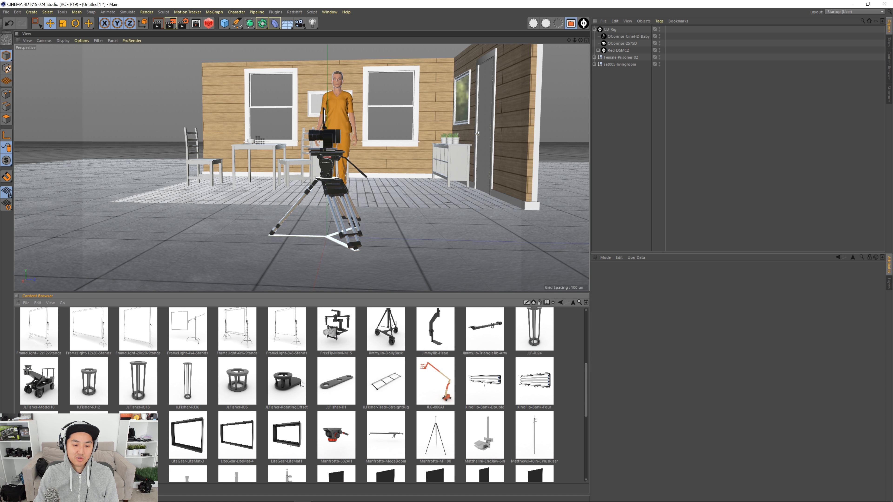
Add the JLFisher-RI12 riser and place it between the tripod and the OConnor-2575D head in the CD-Rig
{"action": "left_click", "coordinate": [98, 384]}
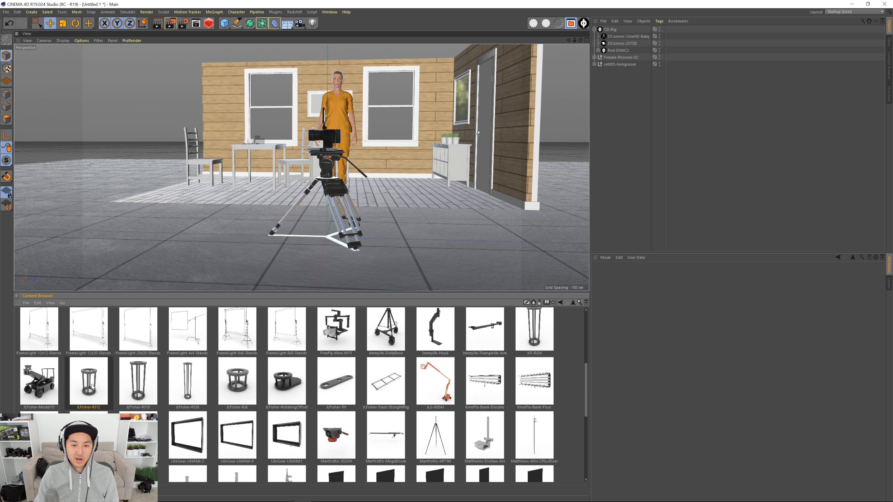
{"action": "double_click", "coordinate": [91, 382]}
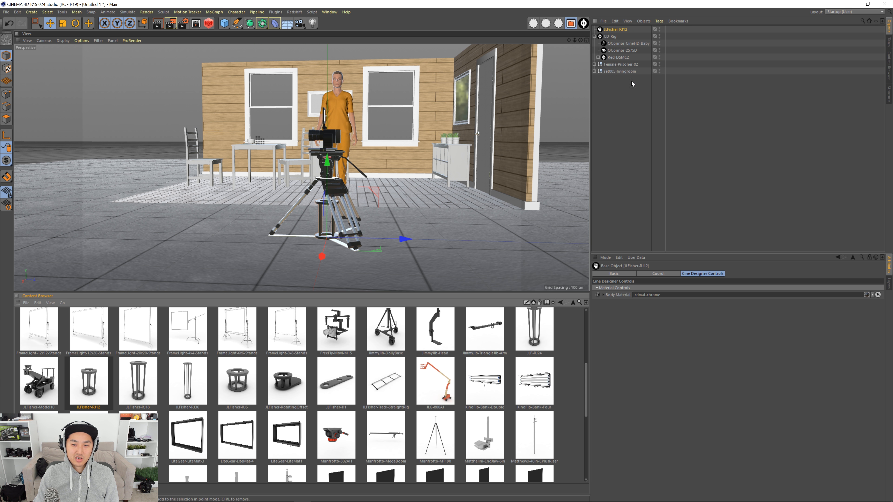
{"action": "left_click", "coordinate": [617, 30]}
{"action": "left_click_drag", "start_coordinate": [622, 50], "coordinate": [621, 47]}
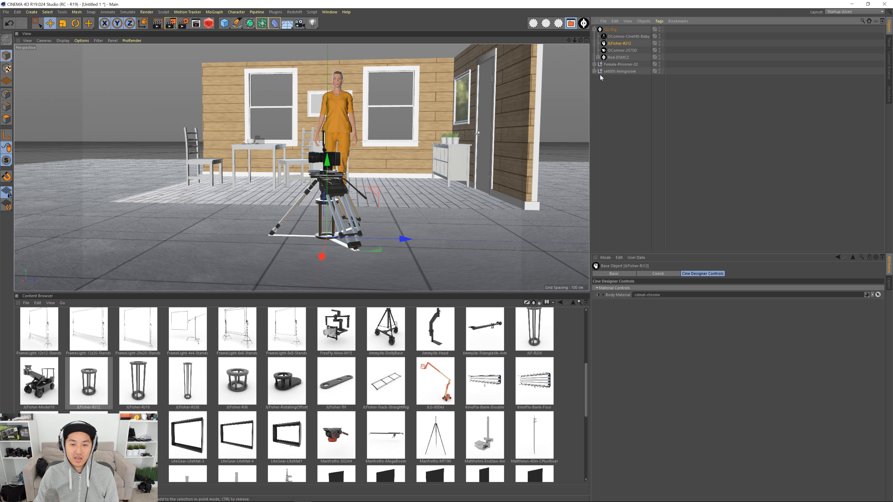
{"action": "left_click", "coordinate": [629, 91]}
{"action": "mouse_move", "coordinate": [334, 207]}
{"action": "left_mouse_down", "text": "alt"}
{"action": "mouse_move", "coordinate": [384, 210]}
{"action": "mouse_move", "coordinate": [338, 208]}
{"action": "mouse_move", "coordinate": [380, 213]}
{"action": "mouse_move", "coordinate": [334, 216]}
{"action": "left_mouse_up", "text": "alt"}
Add the JLFisher-RI18 riser and place it between the JLFisher-RI12 riser and the OConnor-2575D head in the CD-Rig
{"action": "left_click", "coordinate": [143, 370]}
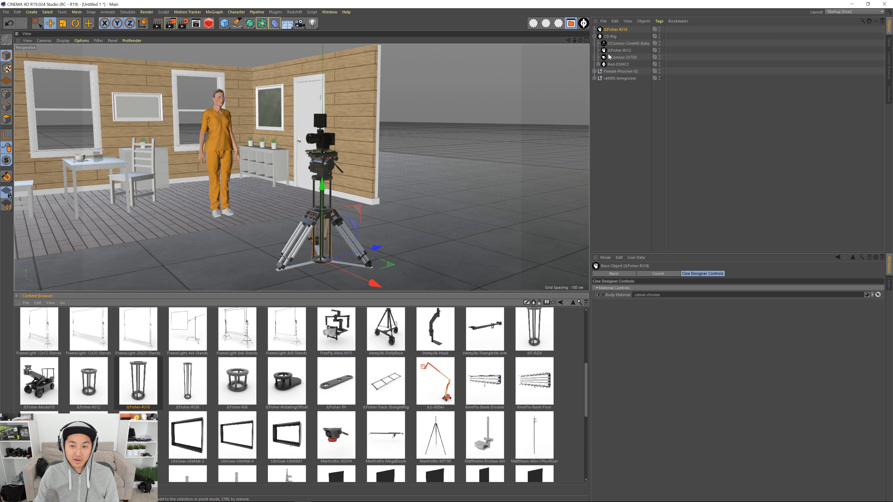
{"action": "left_click_drag", "start_coordinate": [615, 30], "coordinate": [613, 56]}
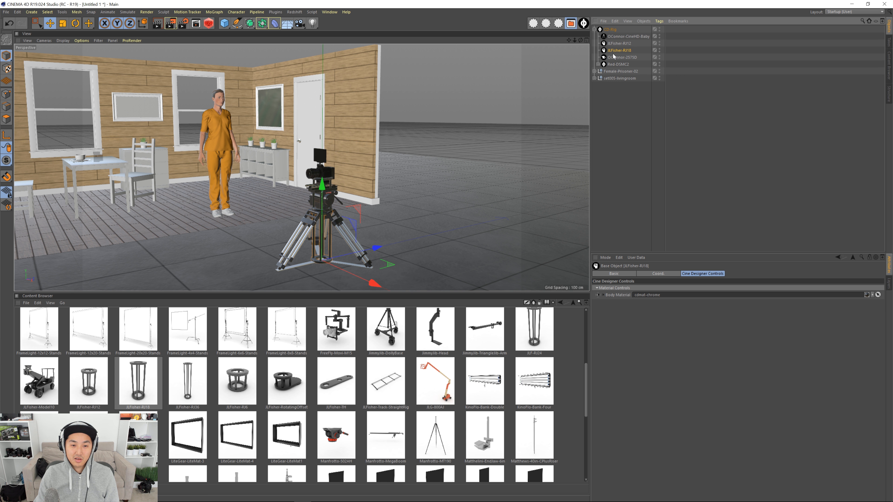
{"action": "left_click", "coordinate": [626, 128]}
{"action": "right_click_drag", "start_coordinate": [347, 187], "coordinate": [324, 187], "text": "alt"}
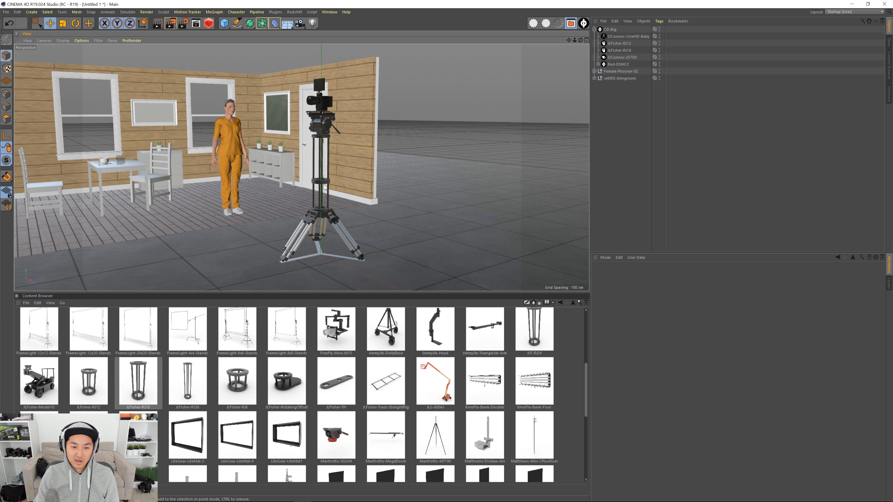
{"action": "left_click_drag", "start_coordinate": [324, 187], "coordinate": [317, 192], "text": "alt"}
Raise the OConnor-CineHD-Baby tripod slightly, and pan the OConnor-2575D head and tilt it to about 22.4°
{"action": "left_click", "coordinate": [622, 37]}
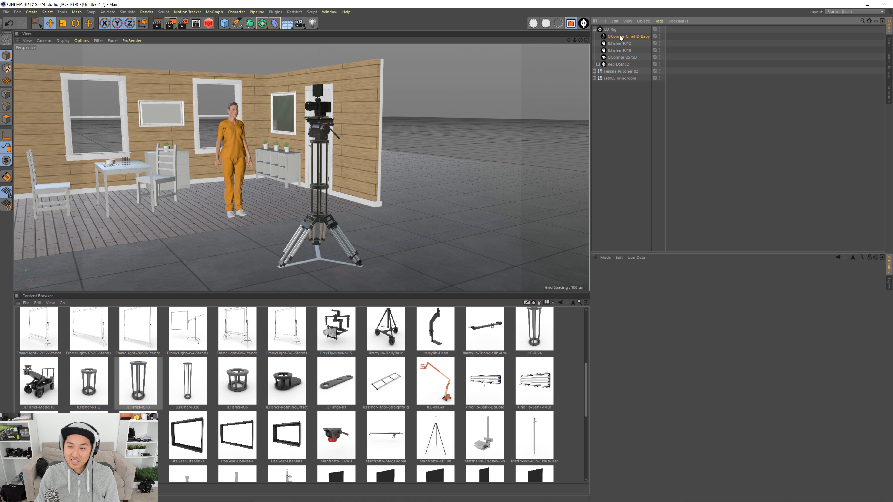
{"action": "left_click_drag", "start_coordinate": [660, 296], "coordinate": [792, 302]}
{"action": "left_click", "coordinate": [629, 57]}
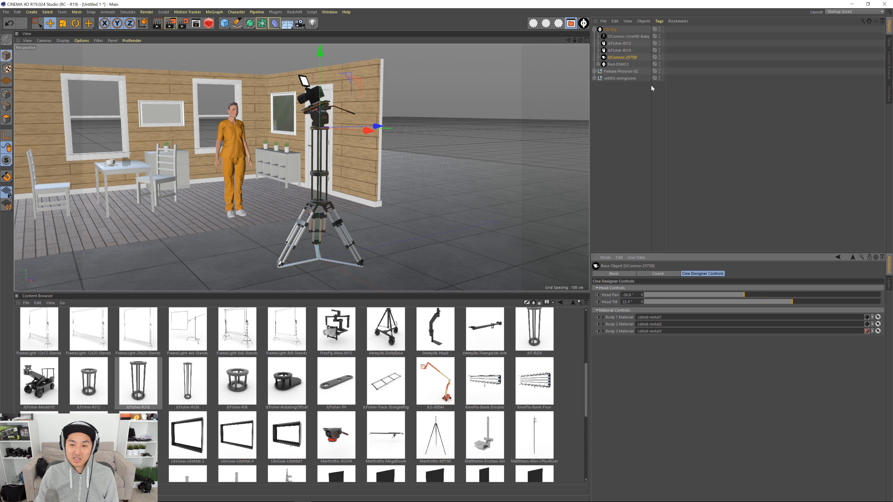
Delete the JLFisher-RI18 riser from the rig, and delete the whole CD-Rig with its remaining parts
{"action": "left_click", "coordinate": [624, 53]}
{"action": "key", "text": "Delete"}
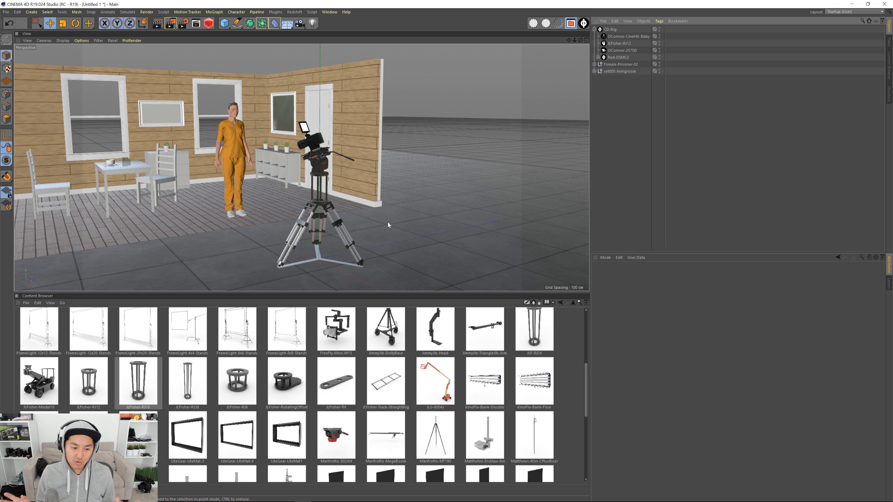
{"action": "mouse_move", "coordinate": [352, 198]}
{"action": "left_mouse_down", "text": "alt"}
{"action": "mouse_move", "coordinate": [286, 196]}
{"action": "mouse_move", "coordinate": [366, 193]}
{"action": "left_mouse_up", "text": "alt"}
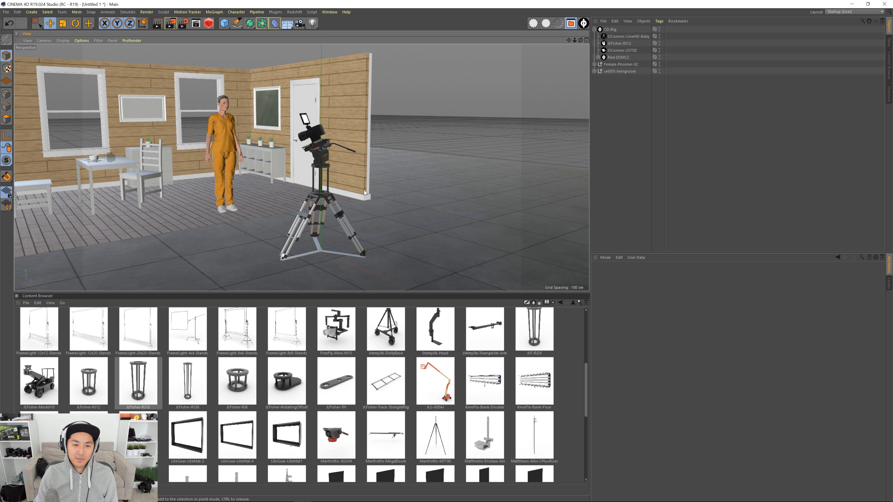
{"action": "left_click", "coordinate": [615, 30]}
{"action": "key", "text": "Delete"}
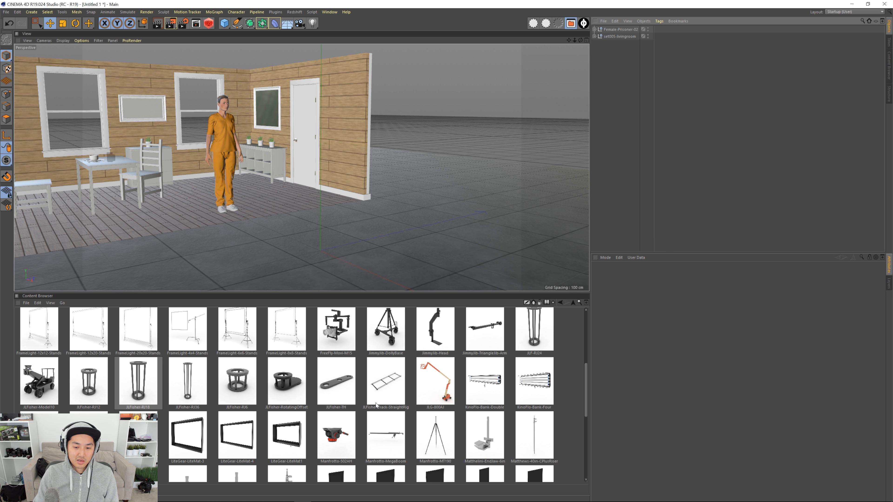
Add the Matthews-Stand-Combo3Riser stand and the Manfrotto-MegaBoom to the scene from the asset library
{"action": "scroll", "coordinate": [382, 399], "scroll_direction": "down", "scroll_amount": 8}
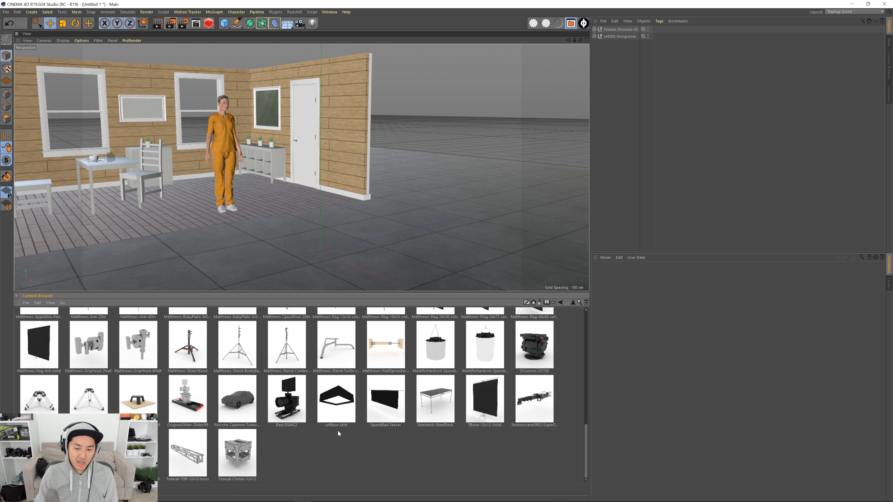
{"action": "double_click", "coordinate": [276, 349]}
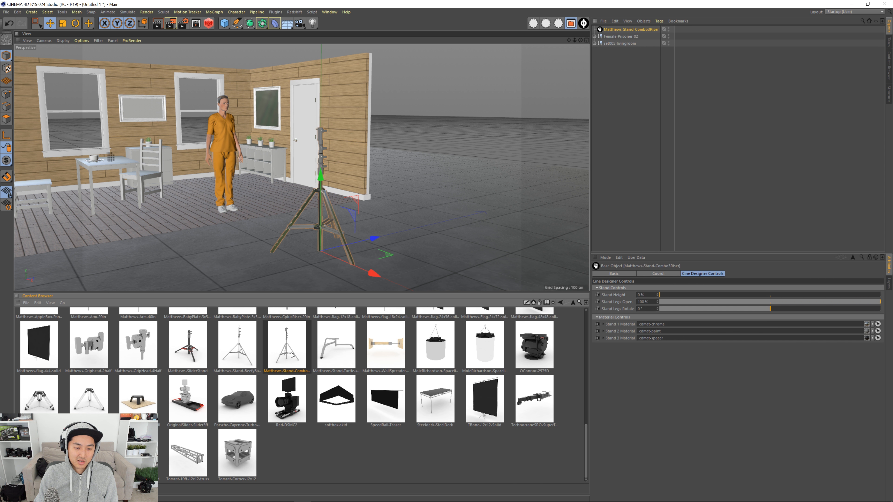
{"action": "scroll", "coordinate": [314, 358], "scroll_direction": "up", "scroll_amount": 1}
{"action": "scroll", "coordinate": [280, 378], "scroll_direction": "down", "scroll_amount": 1}
{"action": "scroll", "coordinate": [404, 404], "scroll_direction": "up", "scroll_amount": 3}
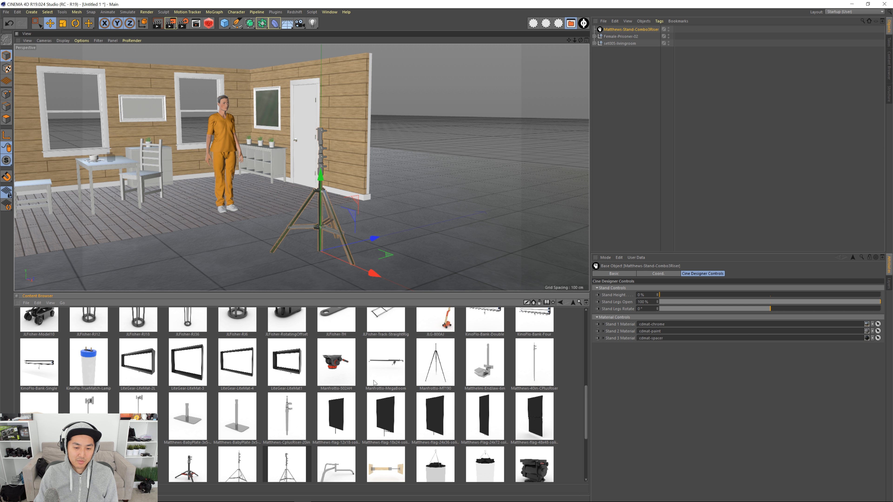
{"action": "double_click", "coordinate": [386, 368]}
{"action": "scroll", "coordinate": [336, 399], "scroll_direction": "up", "scroll_amount": 2}
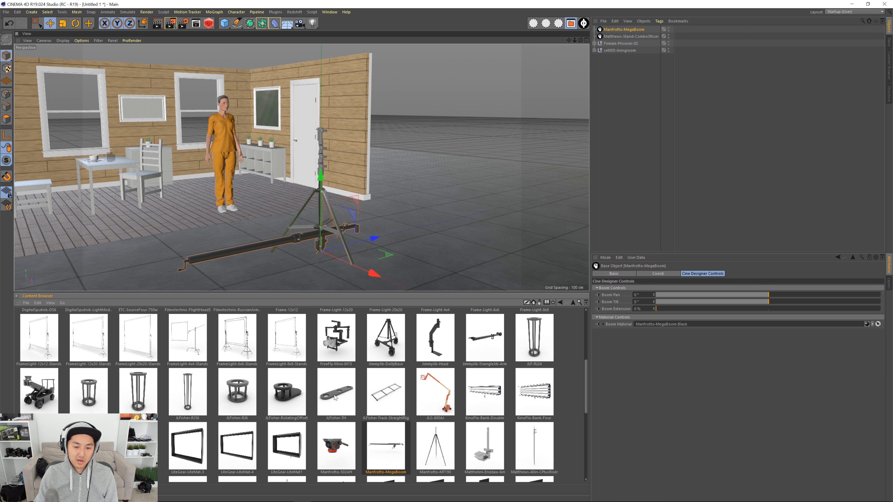
Add the Briese-Focus140 lamp to the scene from the asset library
{"action": "scroll", "coordinate": [383, 397], "scroll_direction": "down", "scroll_amount": 5}
{"action": "scroll", "coordinate": [225, 433], "scroll_direction": "up", "scroll_amount": 3}
{"action": "scroll", "coordinate": [225, 434], "scroll_direction": "up", "scroll_amount": 10}
{"action": "left_click", "coordinate": [196, 384]}
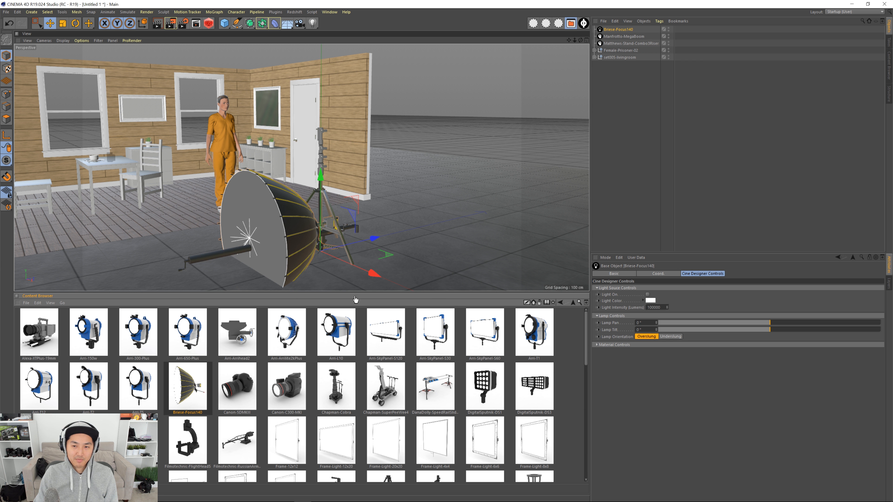
Create a CD-Rig and place the Matthews-Stand-Combo3Riser, the Manfrotto-MegaBoom and the Briese-Focus140 inside it in that order
{"action": "left_click", "coordinate": [631, 119]}
{"action": "left_click", "coordinate": [584, 24]}
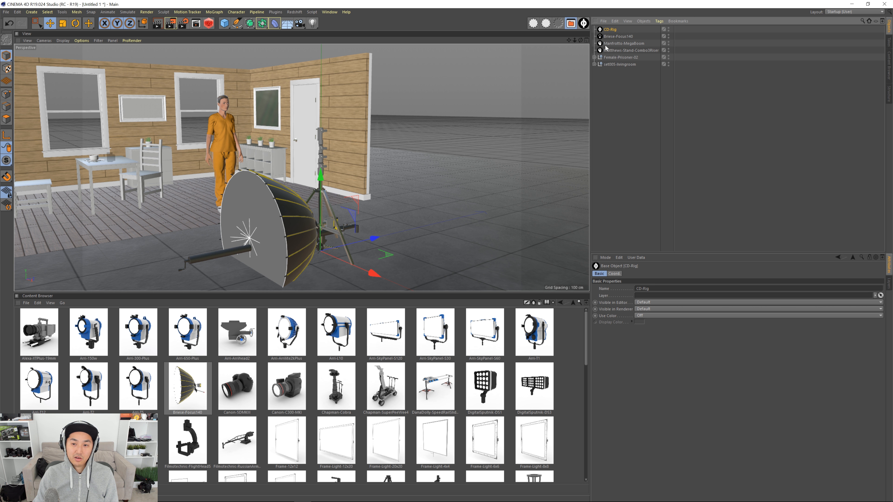
{"action": "left_click_drag", "start_coordinate": [610, 31], "coordinate": [619, 41]}
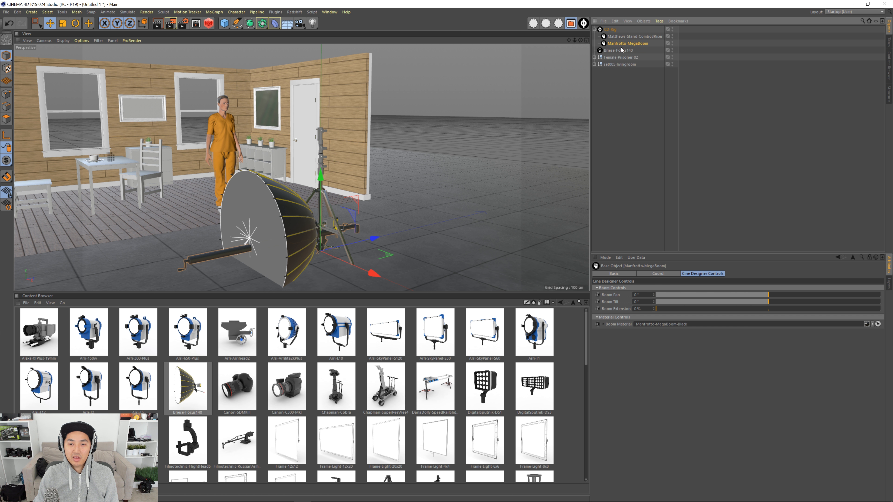
{"action": "left_click", "coordinate": [618, 104]}
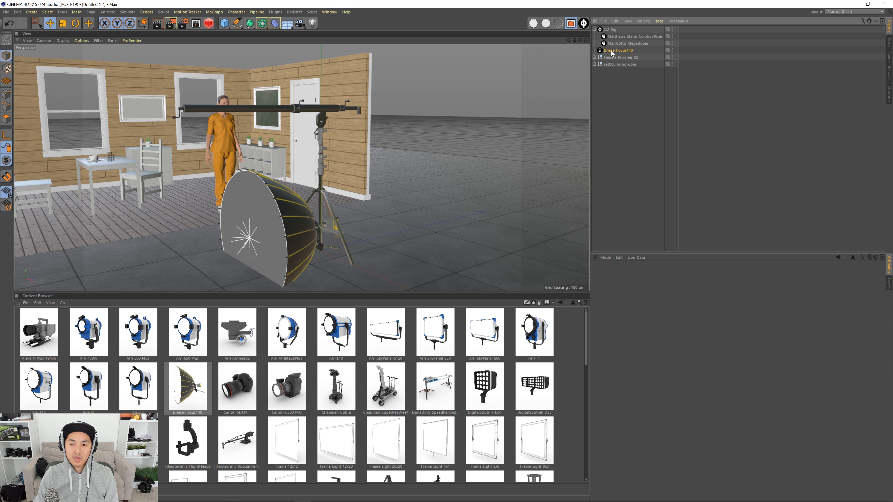
{"action": "left_click_drag", "start_coordinate": [624, 46], "coordinate": [624, 46]}
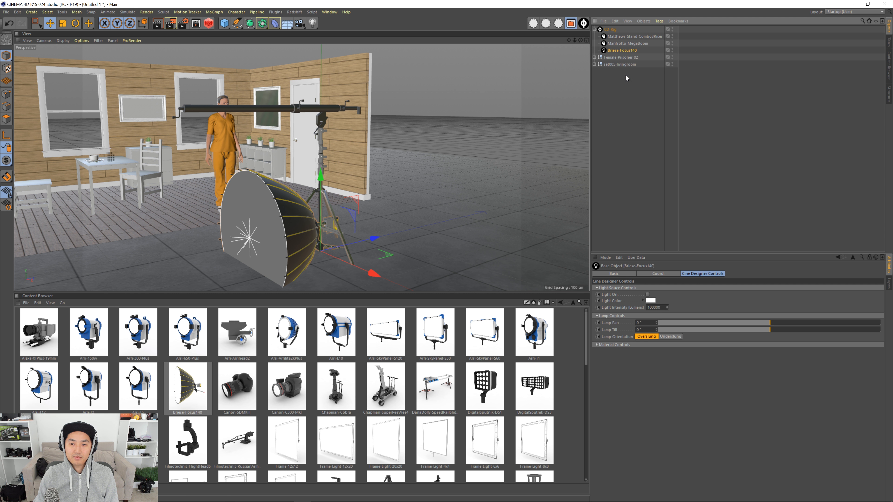
{"action": "left_click", "coordinate": [626, 79]}
Set the lamp orientation of the Briese-Focus140 on the boom's end to Underslung
{"action": "middle_click_drag", "start_coordinate": [357, 108], "coordinate": [341, 137], "text": "alt"}
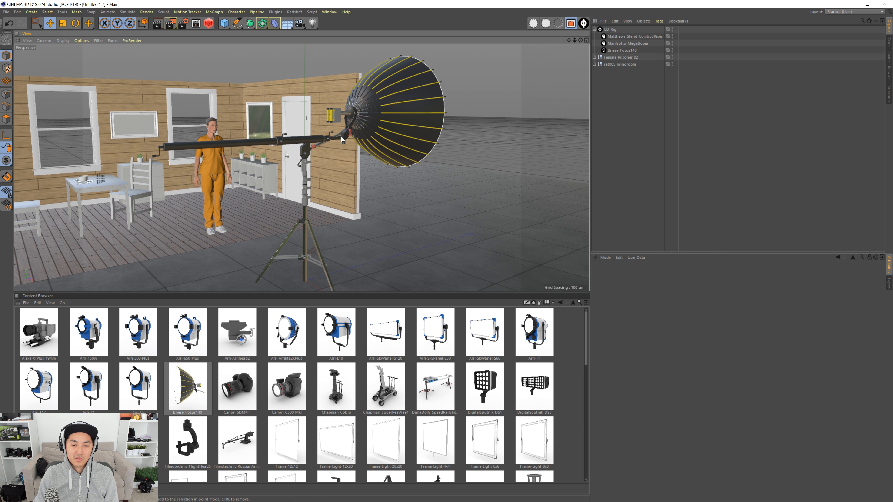
{"action": "scroll", "coordinate": [341, 139], "scroll_direction": "up", "scroll_amount": 6}
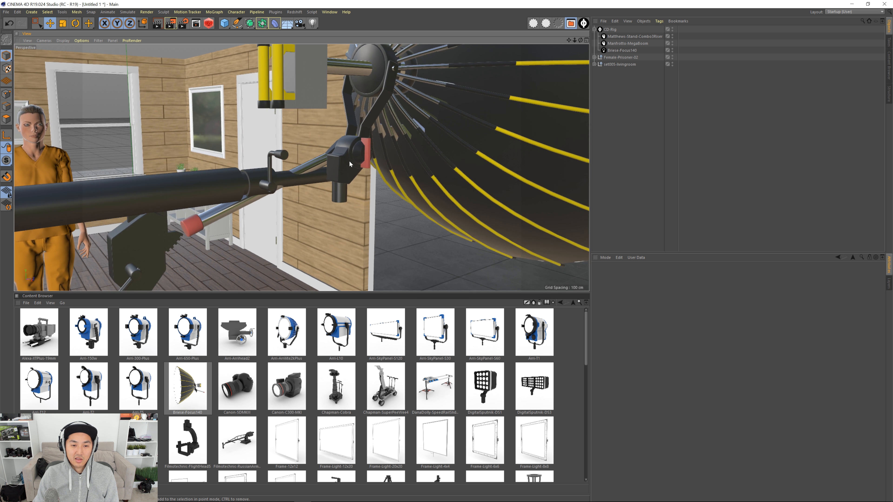
{"action": "mouse_move", "coordinate": [349, 163]}
{"action": "left_mouse_down", "text": "alt"}
{"action": "mouse_move", "coordinate": [362, 162]}
{"action": "mouse_move", "coordinate": [324, 159]}
{"action": "mouse_move", "coordinate": [338, 159]}
{"action": "left_mouse_up", "text": "alt"}
{"action": "left_click", "coordinate": [622, 50]}
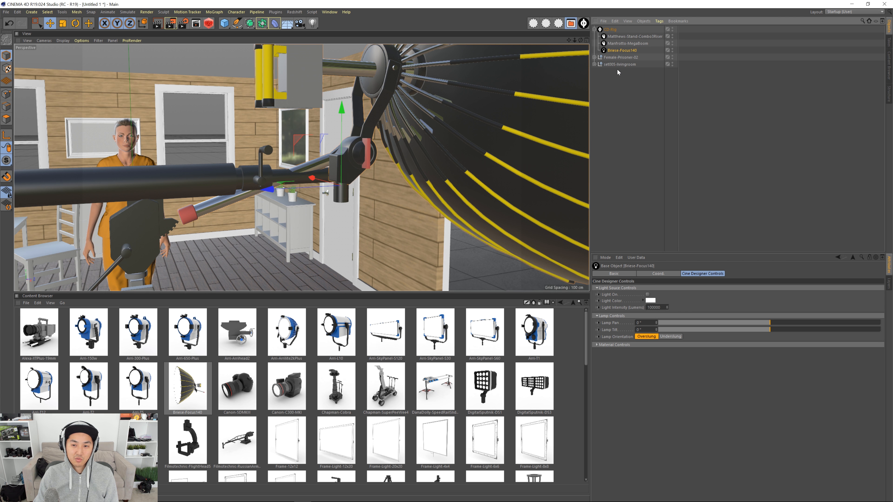
{"action": "left_click", "coordinate": [670, 336]}
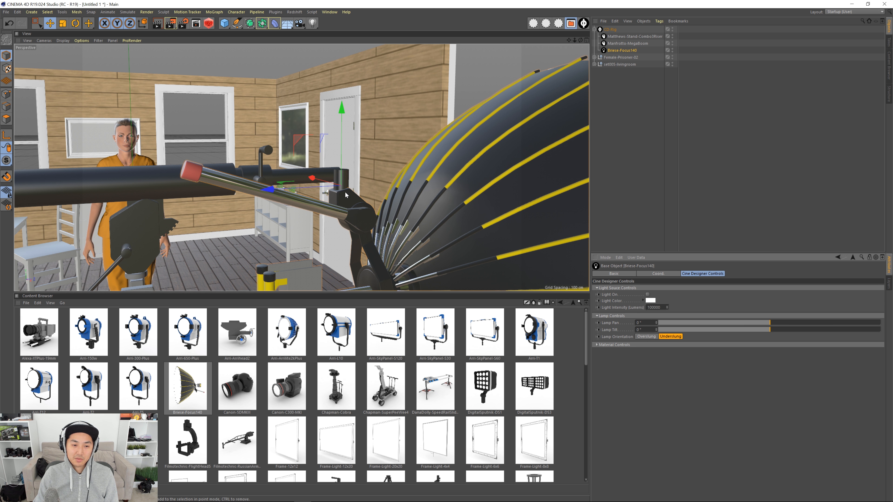
Pan the Briese-Focus140 lamp to about -89° and tilt it to about -26.5° so it faces the set
{"action": "mouse_move", "coordinate": [345, 194]}
{"action": "left_mouse_down", "text": "alt"}
{"action": "mouse_move", "coordinate": [316, 200]}
{"action": "mouse_move", "coordinate": [239, 248]}
{"action": "mouse_move", "coordinate": [182, 235]}
{"action": "mouse_move", "coordinate": [203, 178]}
{"action": "mouse_move", "coordinate": [355, 207]}
{"action": "left_mouse_up", "text": "alt"}
{"action": "left_click_drag", "start_coordinate": [755, 325], "coordinate": [742, 328]}
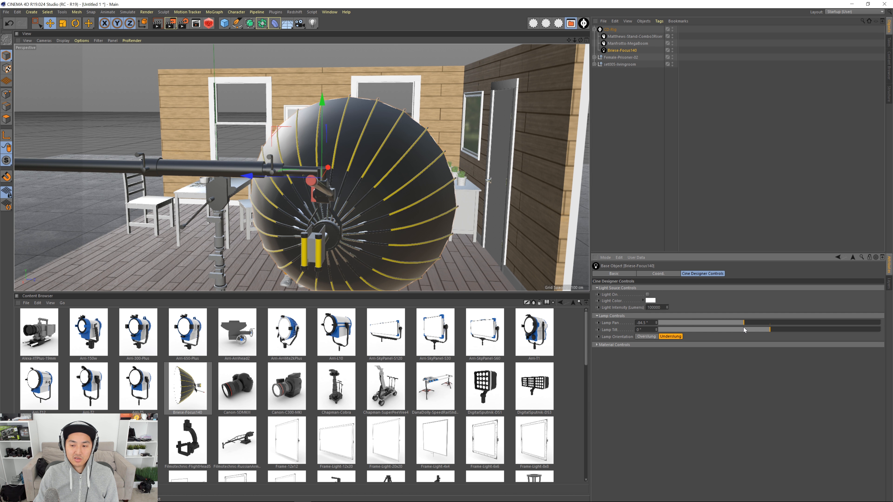
{"action": "left_click_drag", "start_coordinate": [776, 332], "coordinate": [753, 334]}
{"action": "left_click_drag", "start_coordinate": [334, 169], "coordinate": [404, 175], "text": "alt"}
{"action": "middle_click_drag", "start_coordinate": [379, 172], "coordinate": [389, 188], "text": "alt"}
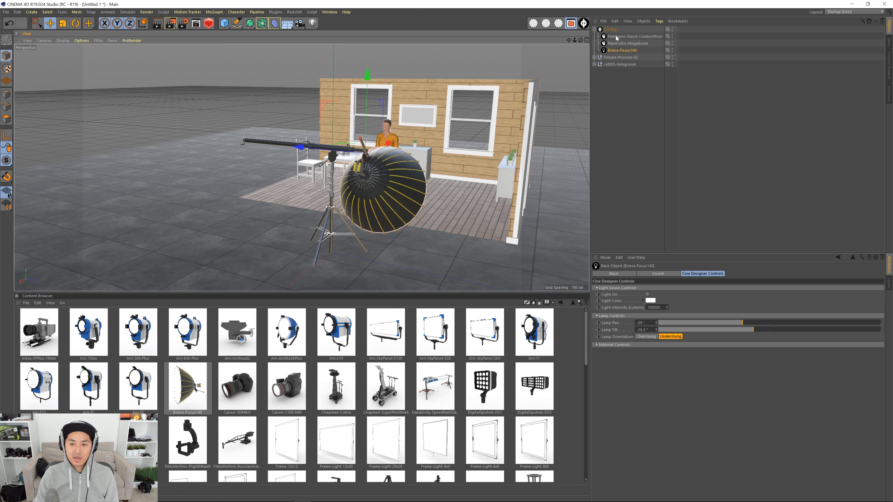
Move the whole CD-Rig across the floor so that it stands beside the room set
{"action": "left_click", "coordinate": [611, 30]}
{"action": "left_click_drag", "start_coordinate": [316, 257], "coordinate": [268, 239], "text": "alt"}
{"action": "middle_click_drag", "start_coordinate": [322, 207], "coordinate": [327, 231], "text": "alt"}
{"action": "left_click_drag", "start_coordinate": [326, 232], "coordinate": [326, 223], "text": "alt"}
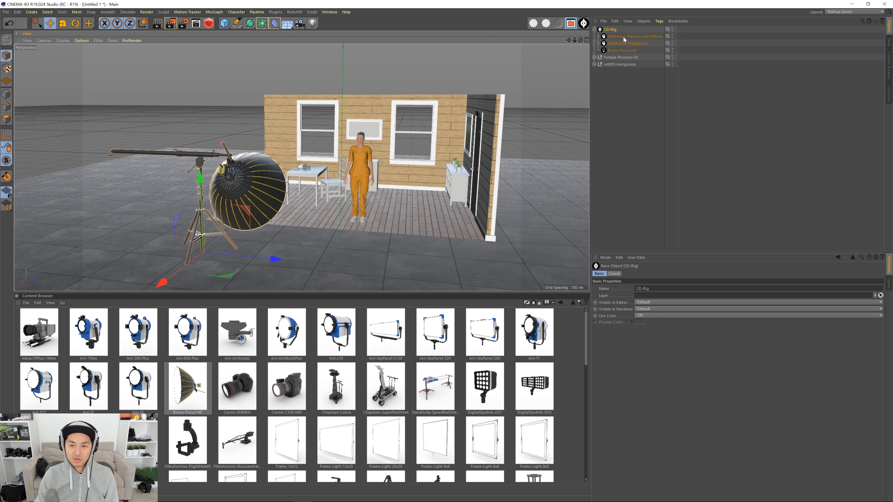
Raise the Matthews-Stand-Combo3Riser to a stand height of 44 %
{"action": "left_click", "coordinate": [631, 36]}
{"action": "left_click_drag", "start_coordinate": [661, 296], "coordinate": [757, 303]}
{"action": "middle_click_drag", "start_coordinate": [282, 123], "coordinate": [291, 147], "text": "alt"}
{"action": "right_click_drag", "start_coordinate": [292, 149], "coordinate": [266, 149], "text": "alt"}
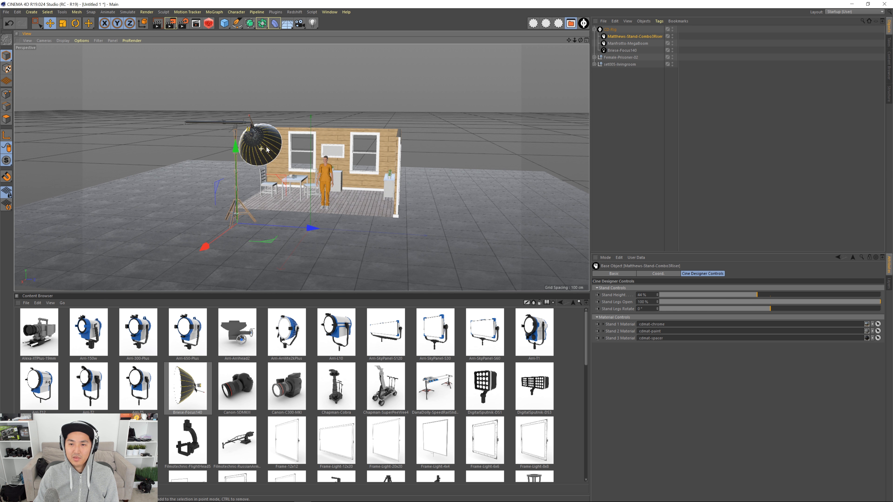
Extend the Manfrotto-MegaBoom and angle it upward so that it holds the lamp high above the stand
{"action": "left_click", "coordinate": [628, 43]}
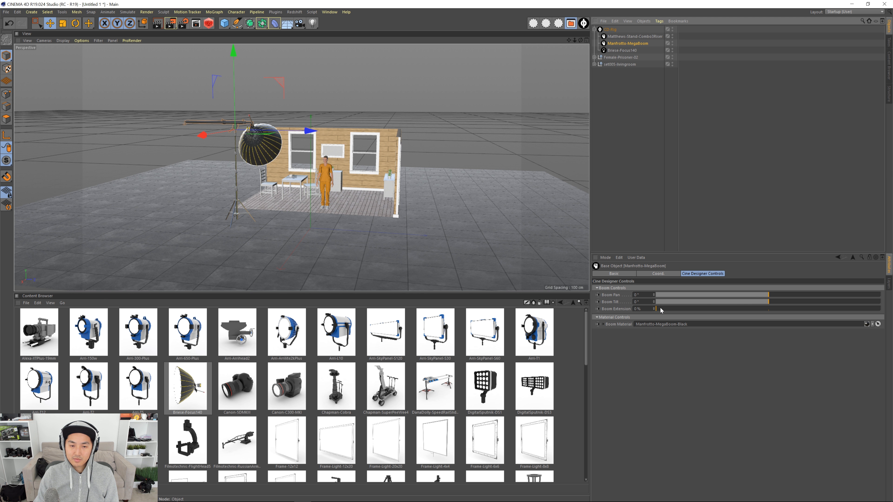
{"action": "left_click_drag", "start_coordinate": [661, 308], "coordinate": [826, 316]}
{"action": "left_click", "coordinate": [630, 156]}
{"action": "left_click_drag", "start_coordinate": [394, 179], "coordinate": [348, 158], "text": "alt"}
{"action": "scroll", "coordinate": [347, 159], "scroll_direction": "up", "scroll_amount": 5}
{"action": "middle_click_drag", "start_coordinate": [345, 162], "coordinate": [362, 132], "text": "alt"}
{"action": "left_click_drag", "start_coordinate": [362, 132], "coordinate": [342, 127], "text": "alt"}
Tilt the Briese-Focus140 lamp further down to about -33.8°
{"action": "left_click", "coordinate": [622, 51]}
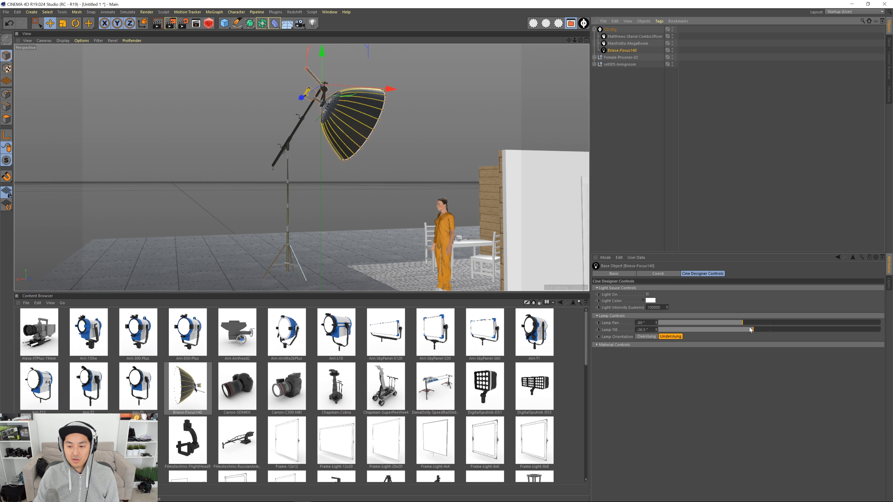
{"action": "left_click_drag", "start_coordinate": [752, 330], "coordinate": [758, 331]}
{"action": "key", "text": "ctrl+z"}
{"action": "key", "text": "ctrl+z"}
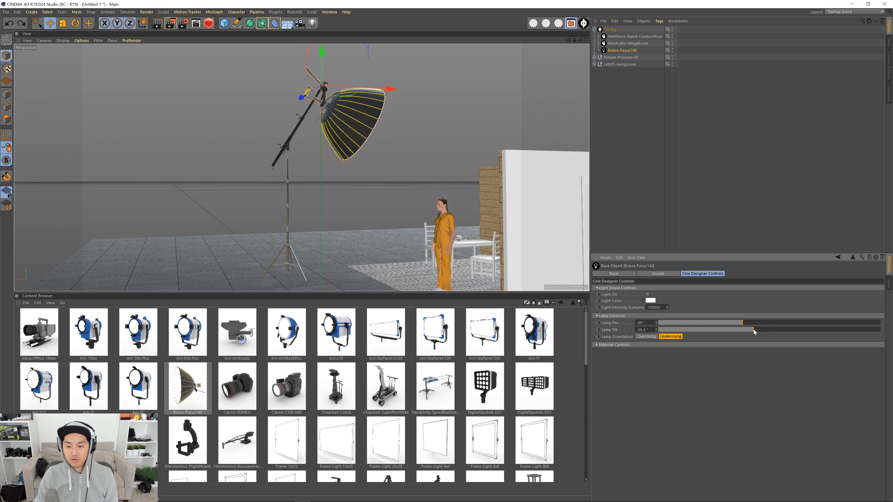
{"action": "key", "text": "ctrl+z"}
{"action": "key", "text": "ctrl+y"}
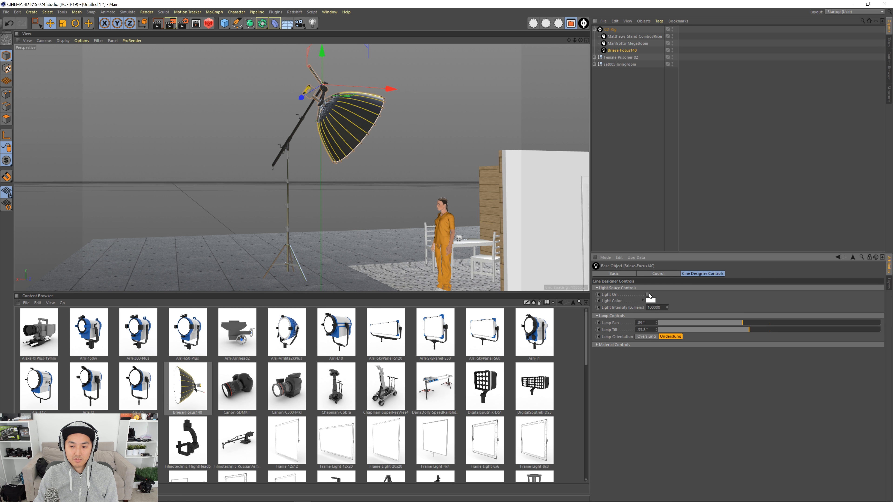
Switch on the Briese-Focus140's light, examine how it illuminates the set, and switch it off again
{"action": "left_click", "coordinate": [648, 295]}
{"action": "left_click_drag", "start_coordinate": [317, 169], "coordinate": [475, 200], "text": "alt"}
{"action": "left_click_drag", "start_coordinate": [429, 87], "coordinate": [346, 132], "text": "alt"}
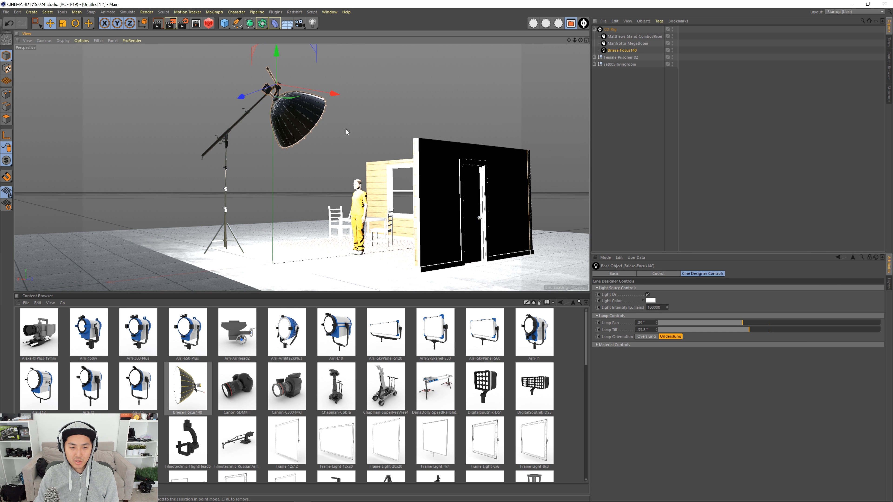
{"action": "left_click", "coordinate": [647, 294]}
Delete the whole CD-Rig with its stand, boom and lamp from the scene
{"action": "left_click", "coordinate": [635, 102]}
{"action": "left_click", "coordinate": [611, 29]}
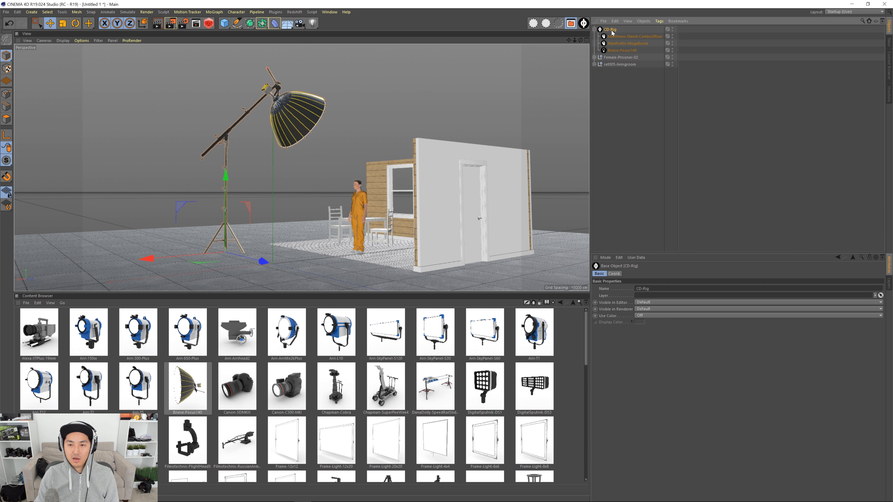
{"action": "key", "text": "Delete"}
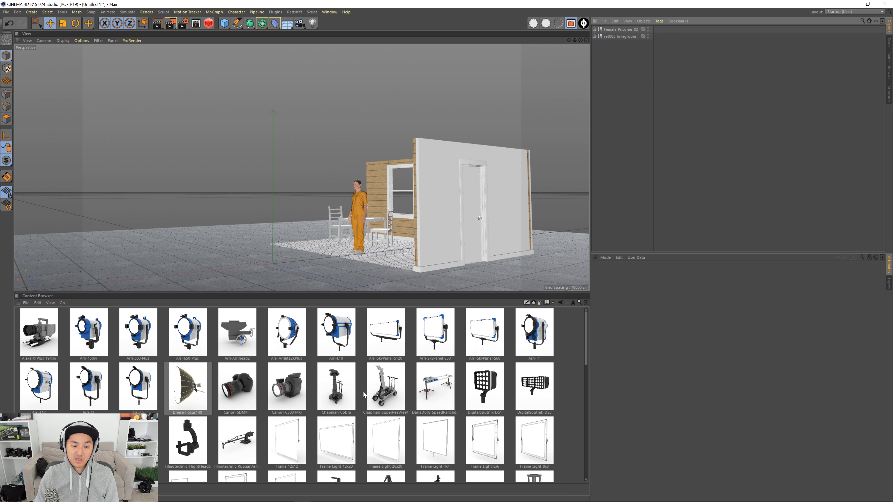
Add the JLFisher-Model10 dolly, the JimmyJib-TriangleJib-Arm and the JimmyJib-Head to the scene from the asset library
{"action": "scroll", "coordinate": [330, 404], "scroll_direction": "down", "scroll_amount": 3}
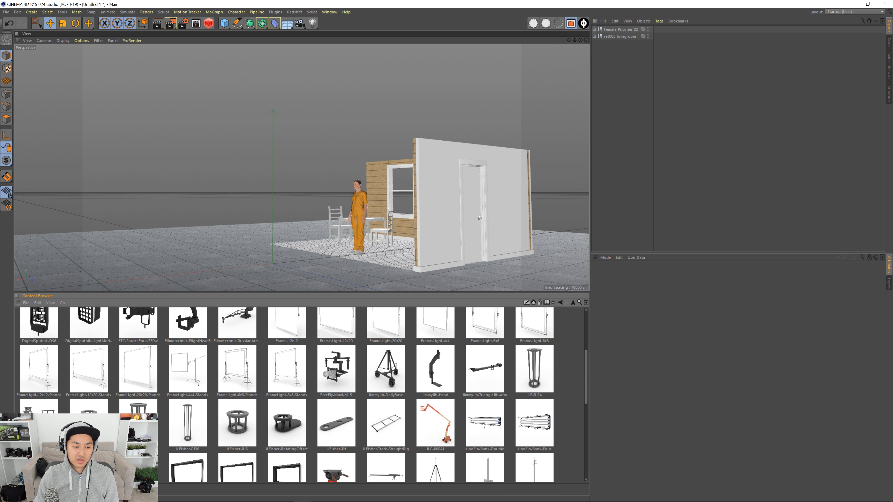
{"action": "left_click_drag", "start_coordinate": [294, 257], "coordinate": [325, 247], "text": "alt"}
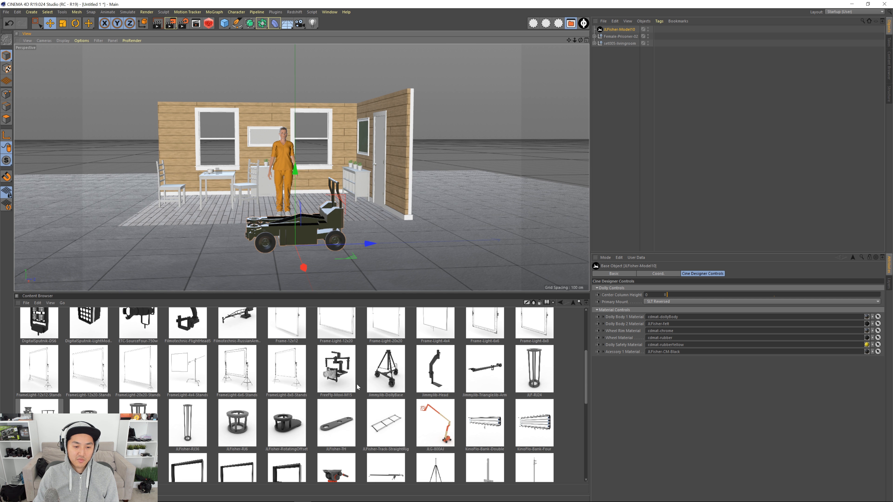
{"action": "double_click", "coordinate": [493, 370]}
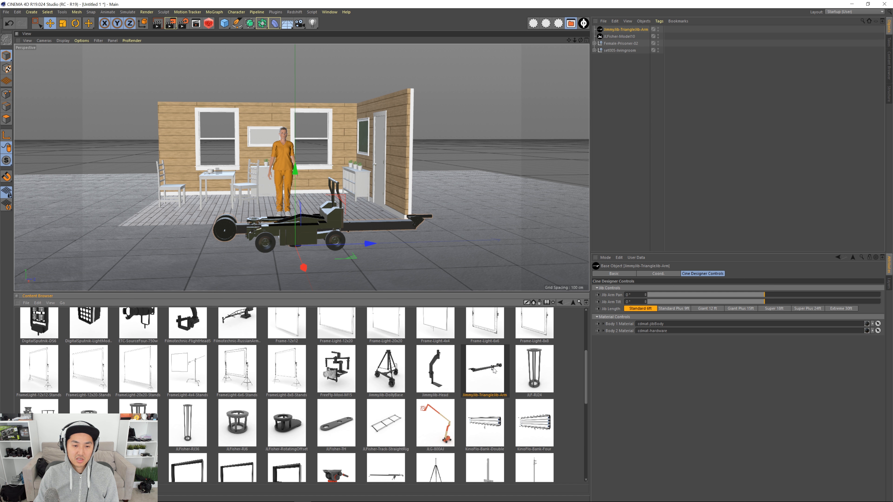
{"action": "double_click", "coordinate": [441, 362]}
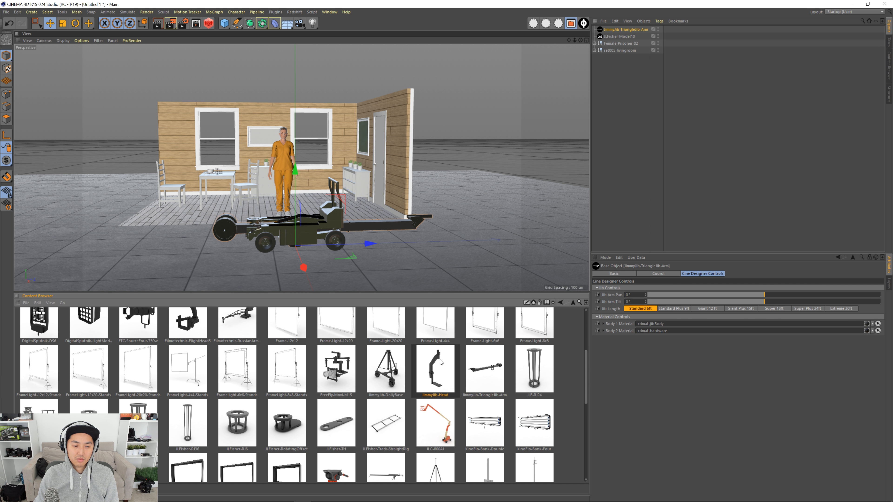
Create a new CD-Rig and place the JLFisher-Model10, the JimmyJib-TriangleJib-Arm and the JimmyJib-Head inside it in that order
{"action": "left_click", "coordinate": [612, 120]}
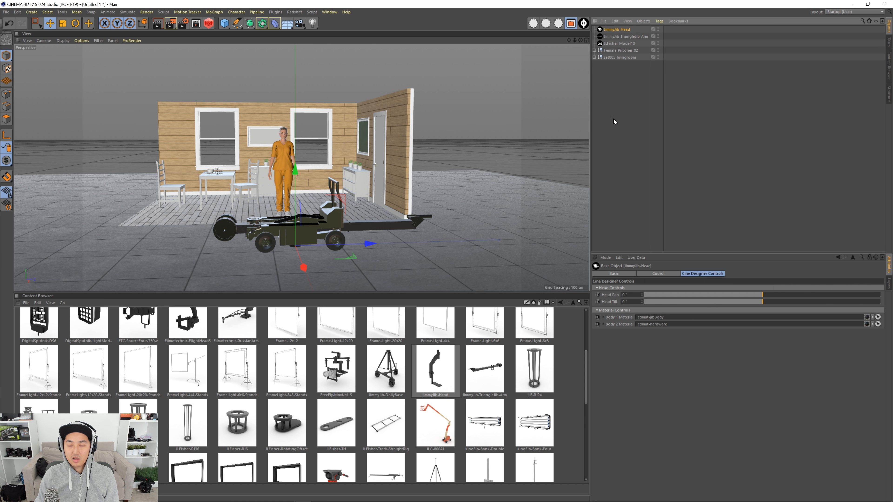
{"action": "left_click", "coordinate": [585, 26]}
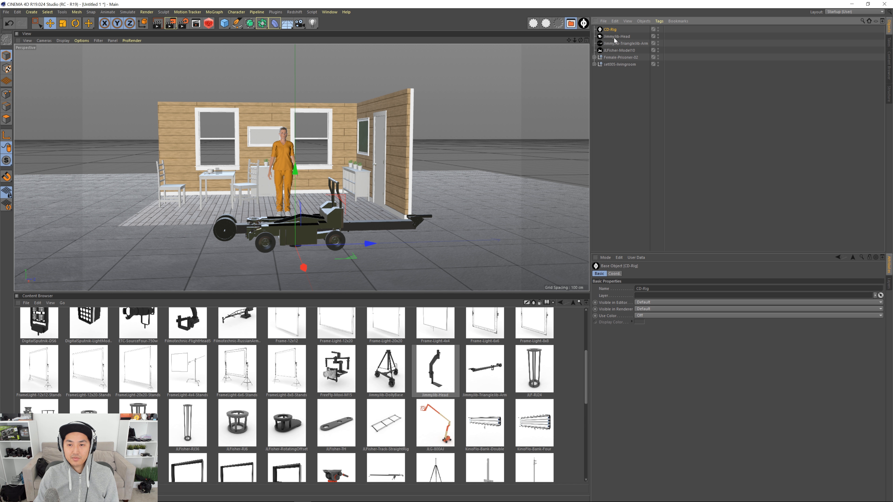
{"action": "left_click_drag", "start_coordinate": [617, 33], "coordinate": [624, 50]}
Add the Canon-5DMKIII camera from the asset library and place it after the JimmyJib-Head in the CD-Rig
{"action": "scroll", "coordinate": [355, 382], "scroll_direction": "up", "scroll_amount": 3}
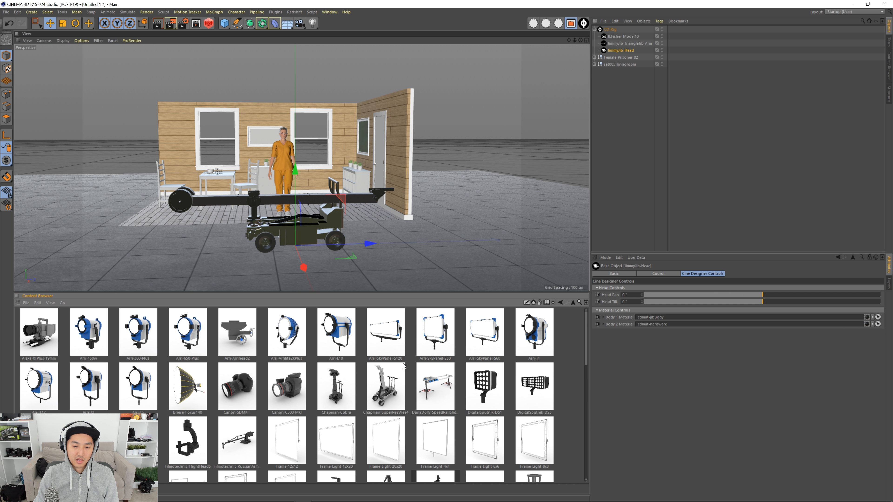
{"action": "left_click_drag", "start_coordinate": [243, 387], "coordinate": [631, 34]}
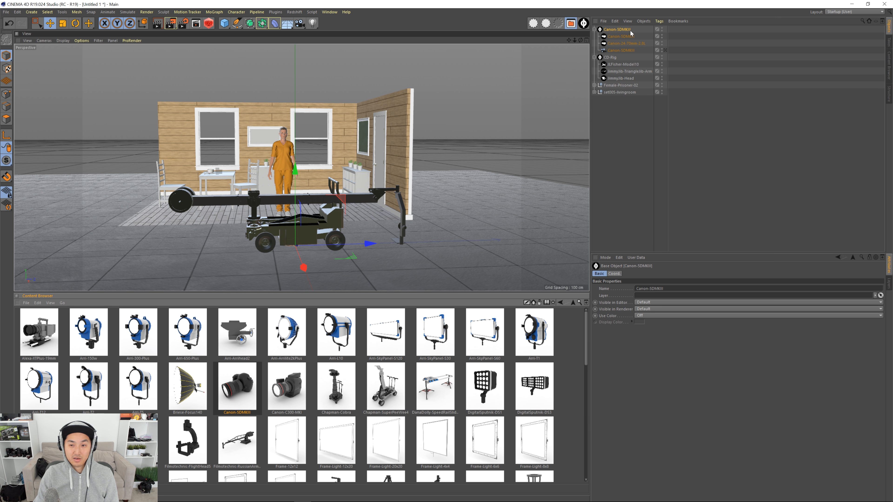
{"action": "left_click", "coordinate": [594, 29]}
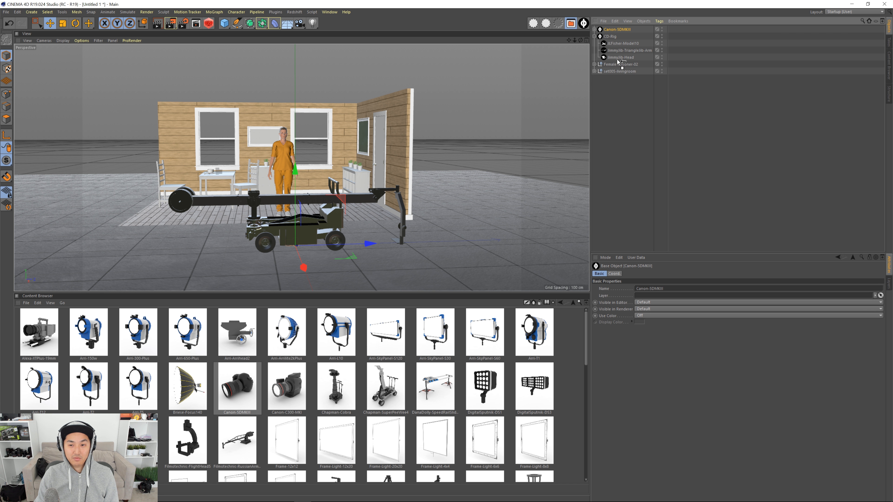
{"action": "left_click_drag", "start_coordinate": [618, 61], "coordinate": [618, 61]}
{"action": "left_click", "coordinate": [607, 118]}
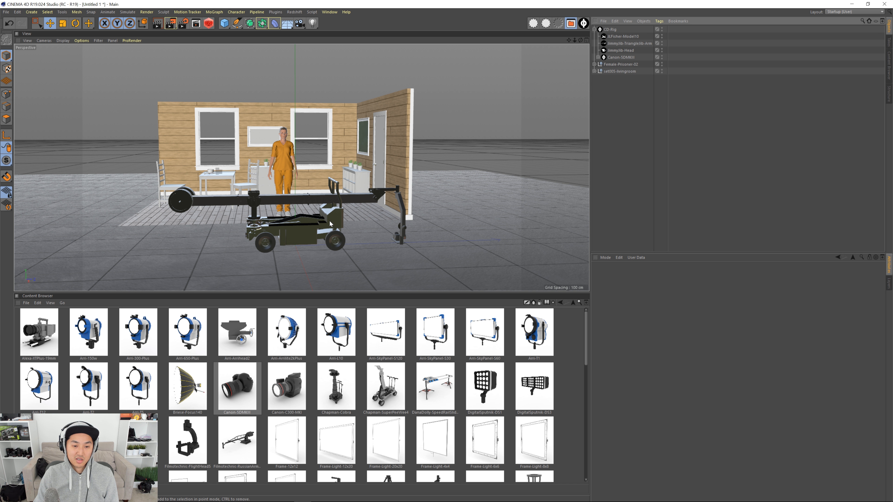
Raise the JLFisher-Model10 dolly's center column height to about 67.2
{"action": "left_click_drag", "start_coordinate": [330, 224], "coordinate": [343, 226], "text": "alt"}
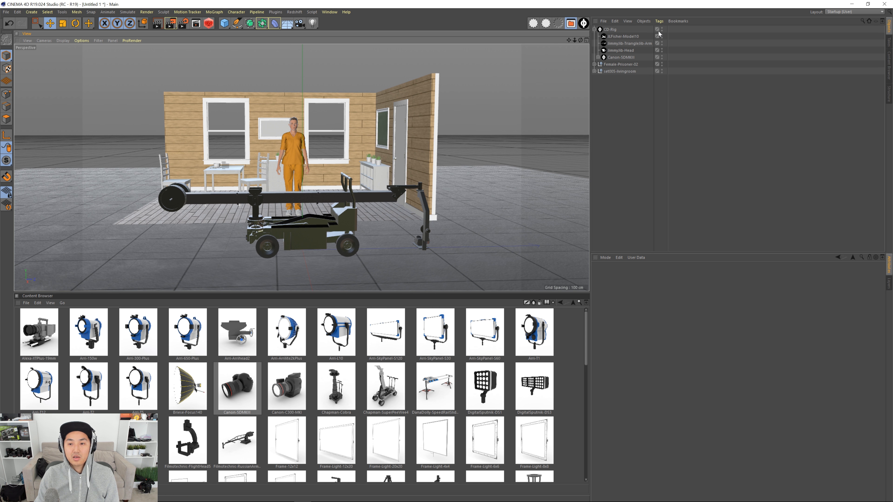
{"action": "left_click", "coordinate": [622, 37]}
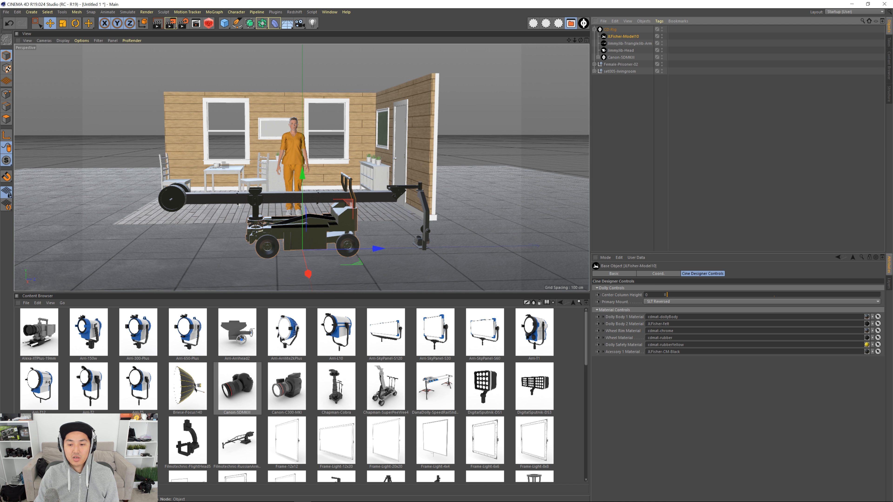
{"action": "left_click_drag", "start_coordinate": [671, 298], "coordinate": [811, 295]}
Rotate the whole CD-Rig about a quarter turn around its vertical axis so that the jib arm points toward the set
{"action": "scroll", "coordinate": [421, 256], "scroll_direction": "down", "scroll_amount": 2}
{"action": "left_click_drag", "start_coordinate": [421, 256], "coordinate": [393, 230], "text": "alt"}
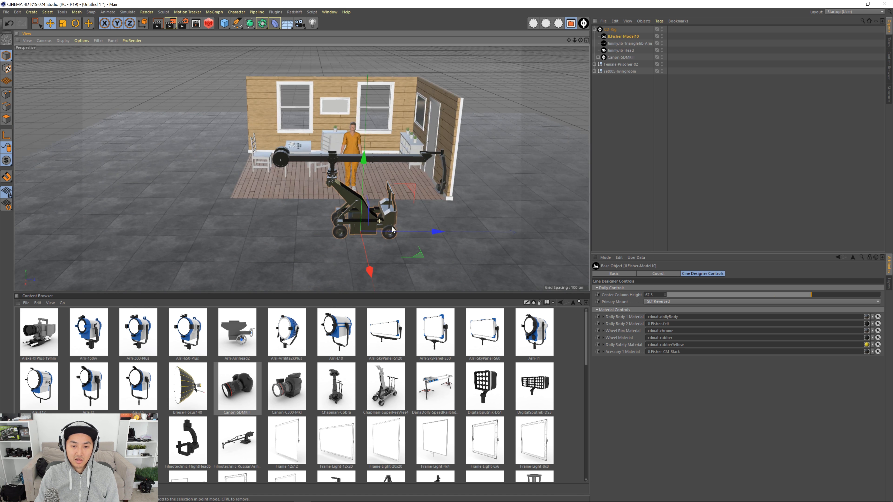
{"action": "left_click", "coordinate": [610, 29]}
{"action": "key", "text": "r"}
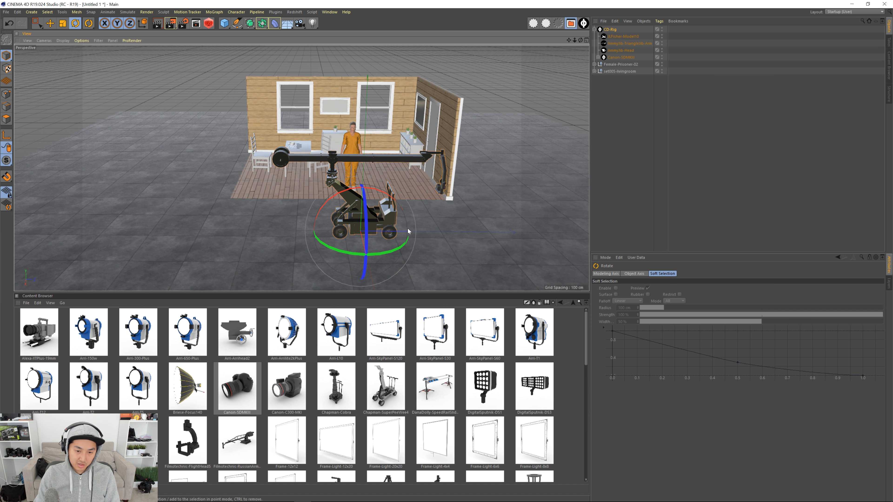
{"action": "left_click_drag", "start_coordinate": [393, 250], "coordinate": [300, 245]}
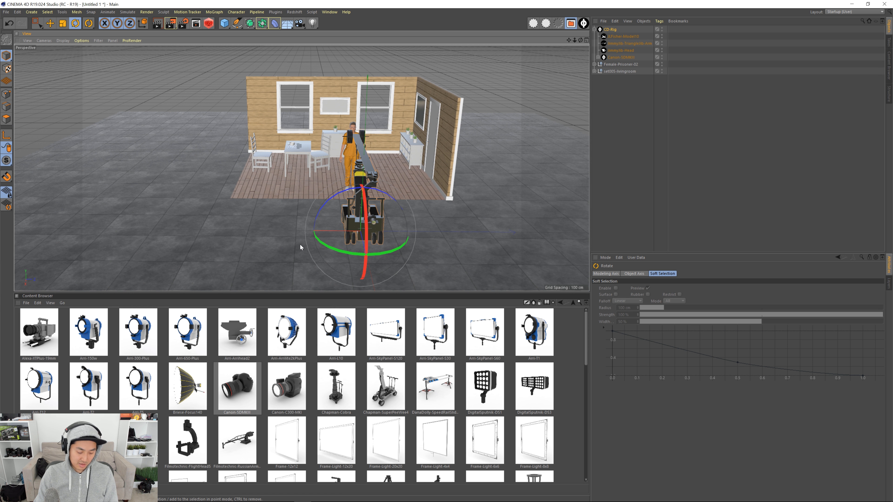
Swing the JimmyJib-TriangleJib-Arm toward the set with a pan of about 169° and a tilt of about 7.2°
{"action": "key", "text": "e"}
{"action": "mouse_move", "coordinate": [334, 215]}
{"action": "left_mouse_down", "text": "alt"}
{"action": "mouse_move", "coordinate": [439, 227]}
{"action": "mouse_move", "coordinate": [479, 252]}
{"action": "mouse_move", "coordinate": [517, 260]}
{"action": "mouse_move", "coordinate": [442, 234]}
{"action": "mouse_move", "coordinate": [462, 231]}
{"action": "mouse_move", "coordinate": [328, 217]}
{"action": "left_mouse_up", "text": "alt"}
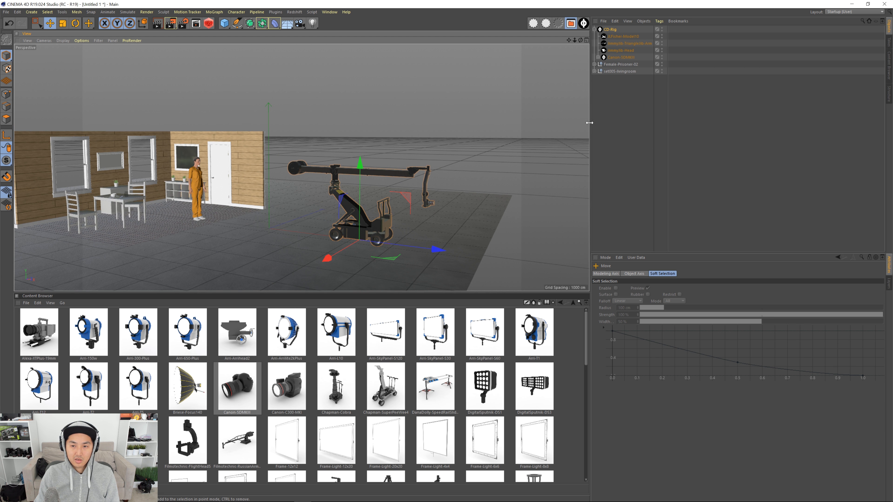
{"action": "left_click", "coordinate": [617, 43]}
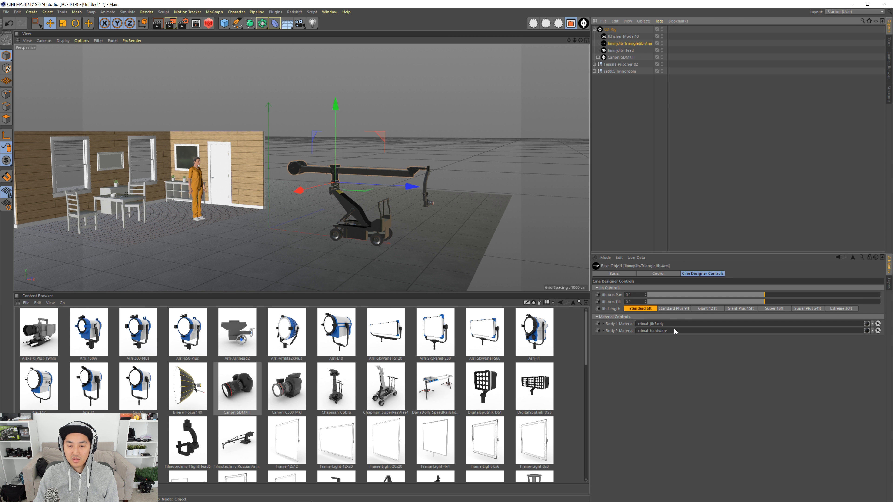
{"action": "left_click_drag", "start_coordinate": [761, 296], "coordinate": [782, 311]}
{"action": "middle_click_drag", "start_coordinate": [341, 190], "coordinate": [392, 222], "text": "alt"}
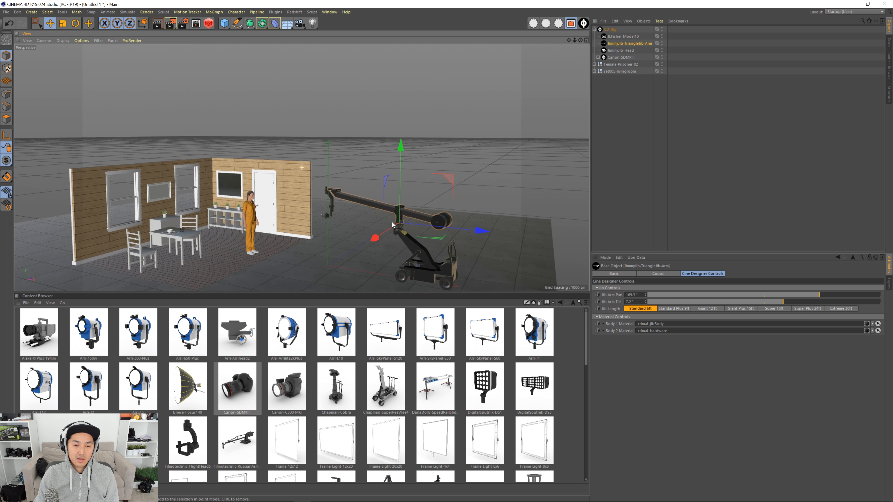
{"action": "right_click_drag", "start_coordinate": [392, 222], "coordinate": [405, 238], "text": "alt"}
{"action": "middle_click_drag", "start_coordinate": [405, 237], "coordinate": [409, 217], "text": "alt"}
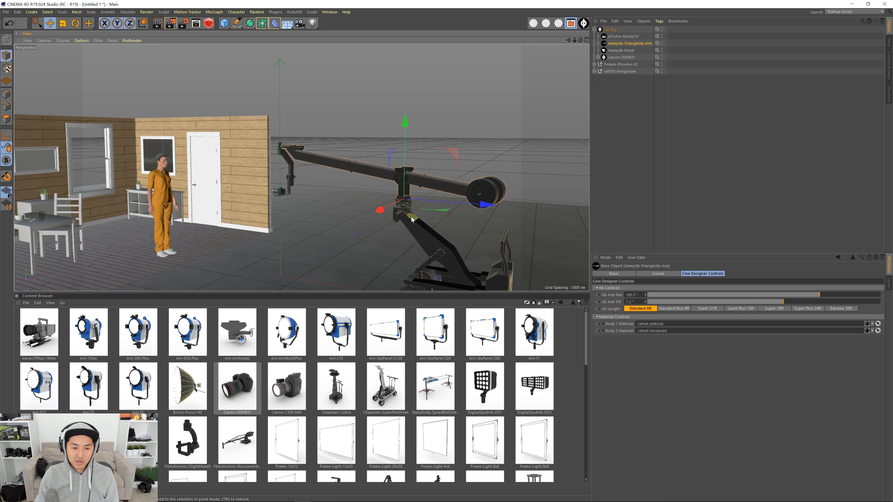
{"action": "left_click_drag", "start_coordinate": [409, 217], "coordinate": [376, 217], "text": "alt"}
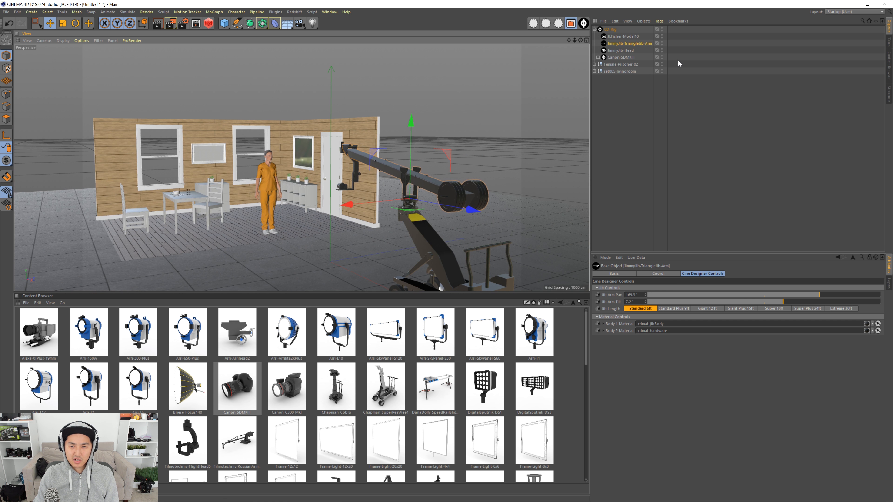
Aim the JimmyJib-Head with a pan of about 16.4° and a tilt of about -4.4°
{"action": "left_click", "coordinate": [620, 50]}
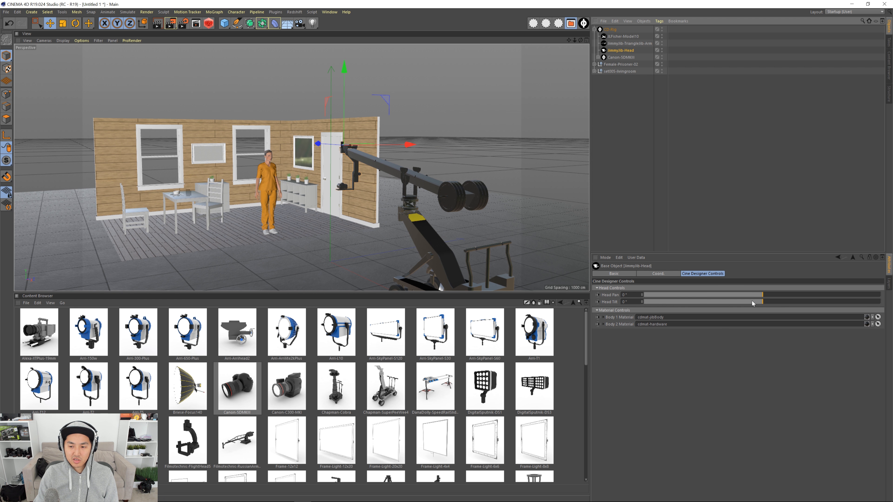
{"action": "left_click_drag", "start_coordinate": [751, 295], "coordinate": [791, 304]}
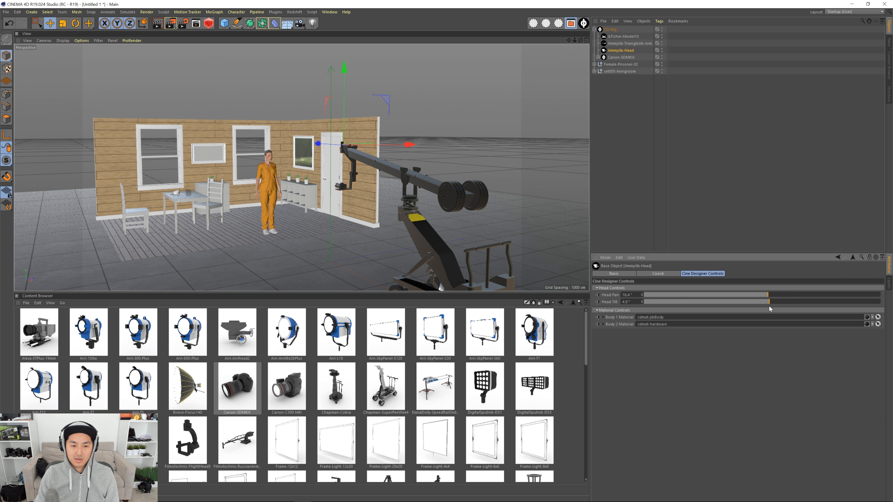
{"action": "left_click_drag", "start_coordinate": [457, 247], "coordinate": [441, 234], "text": "alt"}
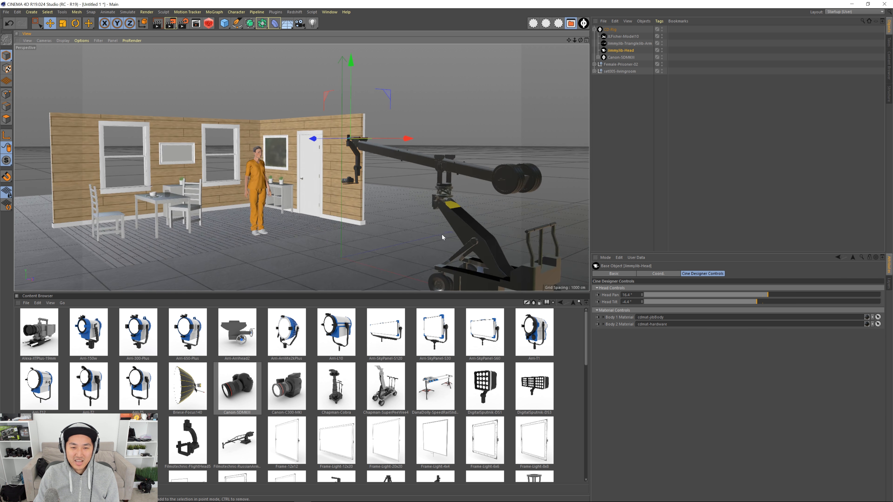
{"action": "right_click_drag", "start_coordinate": [441, 235], "coordinate": [431, 236], "text": "alt"}
{"action": "middle_click_drag", "start_coordinate": [431, 236], "coordinate": [399, 215], "text": "alt"}
{"action": "left_click_drag", "start_coordinate": [399, 215], "coordinate": [402, 214], "text": "alt"}
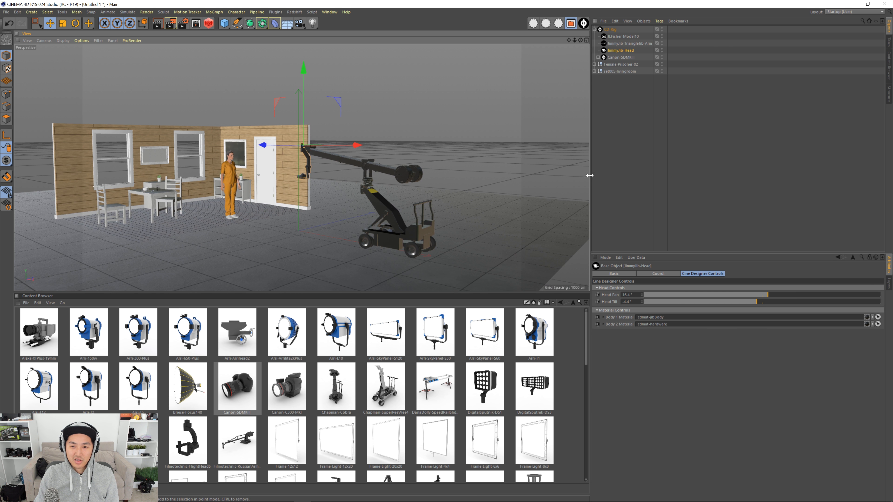
Try progressively longer jib lengths on the JimmyJib-TriangleJib-Arm, ending with Extreme 30ft
{"action": "left_click", "coordinate": [629, 43]}
{"action": "left_click", "coordinate": [678, 309]}
{"action": "left_click", "coordinate": [707, 309]}
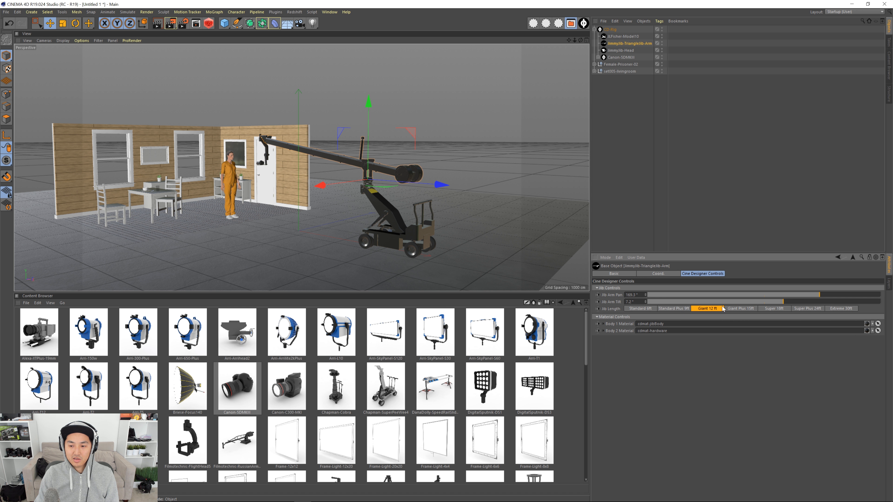
{"action": "left_click", "coordinate": [741, 308]}
{"action": "left_click", "coordinate": [774, 309]}
{"action": "left_click", "coordinate": [841, 309]}
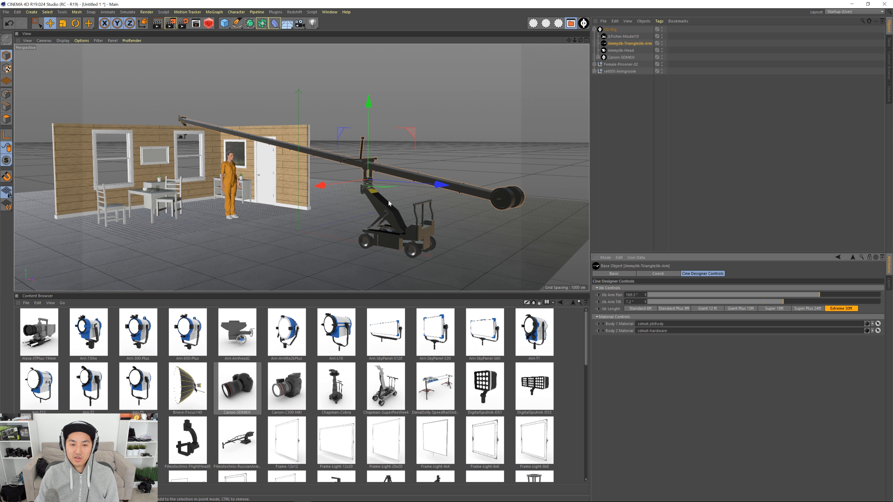
{"action": "mouse_move", "coordinate": [387, 215]}
{"action": "left_mouse_down", "text": "alt"}
{"action": "mouse_move", "coordinate": [404, 209]}
{"action": "mouse_move", "coordinate": [394, 211]}
{"action": "left_mouse_up", "text": "alt"}
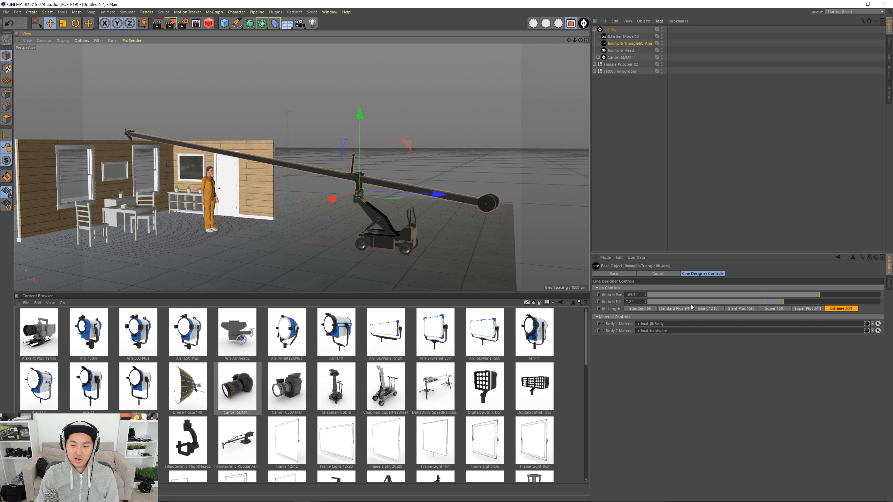
Move the whole CD-Rig along its Z axis farther away from the set
{"action": "left_click", "coordinate": [609, 30]}
{"action": "scroll", "coordinate": [427, 220], "scroll_direction": "down", "scroll_amount": 3}
{"action": "left_click_drag", "start_coordinate": [434, 222], "coordinate": [507, 234]}
{"action": "middle_click_drag", "start_coordinate": [399, 211], "coordinate": [341, 212], "text": "alt"}
{"action": "right_click_drag", "start_coordinate": [341, 212], "coordinate": [390, 223], "text": "alt"}
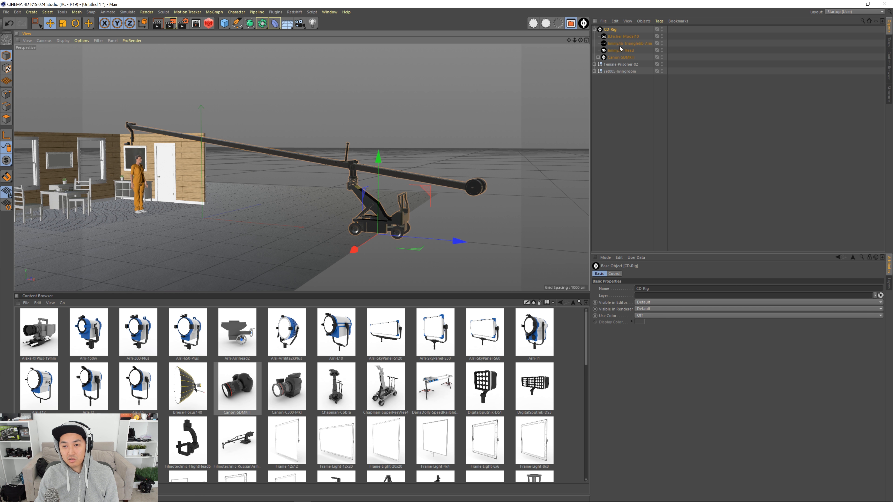
Switch the JLFisher-Model10 dolly's primary mount to Center Mount and lower its center column height to 0
{"action": "left_click", "coordinate": [619, 37]}
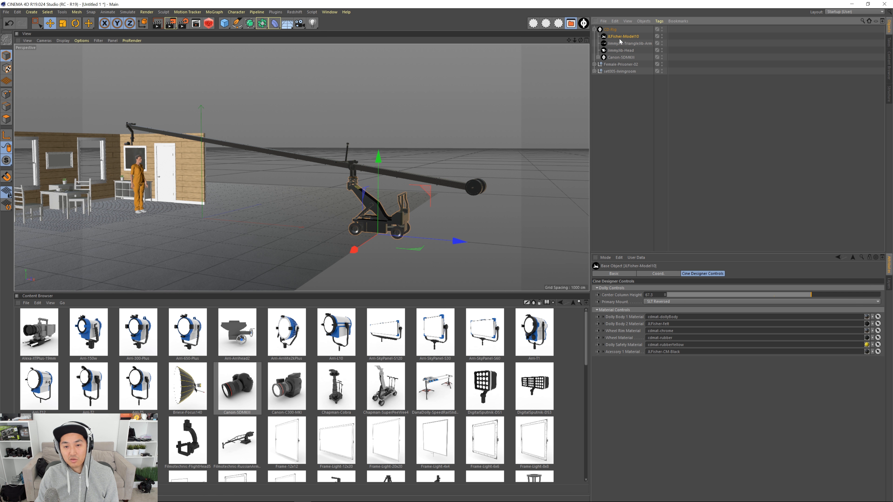
{"action": "left_click", "coordinate": [683, 301]}
{"action": "left_click", "coordinate": [671, 329]}
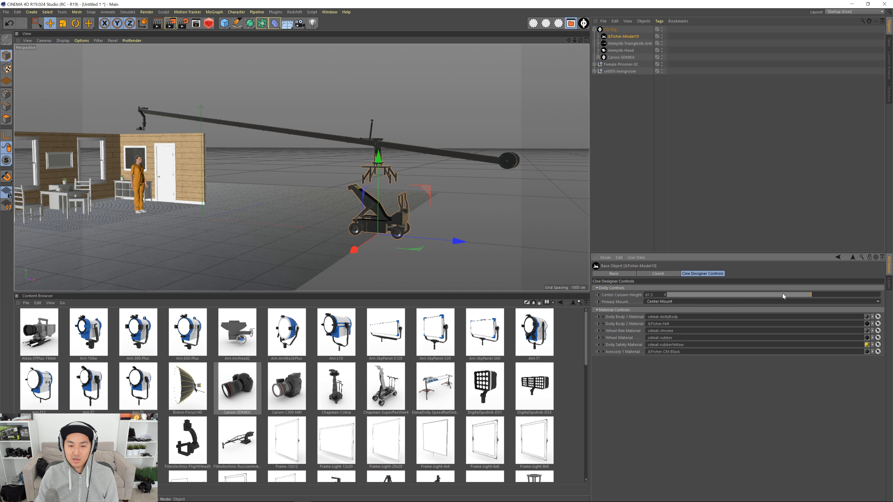
{"action": "left_click_drag", "start_coordinate": [782, 293], "coordinate": [599, 302]}
{"action": "mouse_move", "coordinate": [370, 194]}
{"action": "right_mouse_down", "text": "alt"}
{"action": "mouse_move", "coordinate": [435, 194]}
{"action": "mouse_move", "coordinate": [357, 189]}
{"action": "right_mouse_up", "text": "alt"}
{"action": "left_click_drag", "start_coordinate": [358, 189], "coordinate": [336, 190], "text": "alt"}
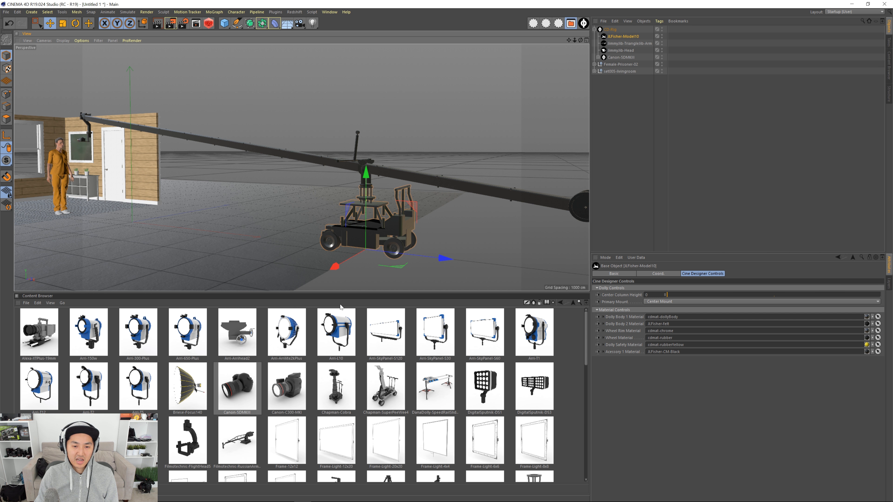
Add the JLFisher-RI18 riser from the asset library and place it between the JLFisher-Model10 and the jib arm in the CD-Rig
{"action": "scroll", "coordinate": [204, 420], "scroll_direction": "down", "scroll_amount": 5}
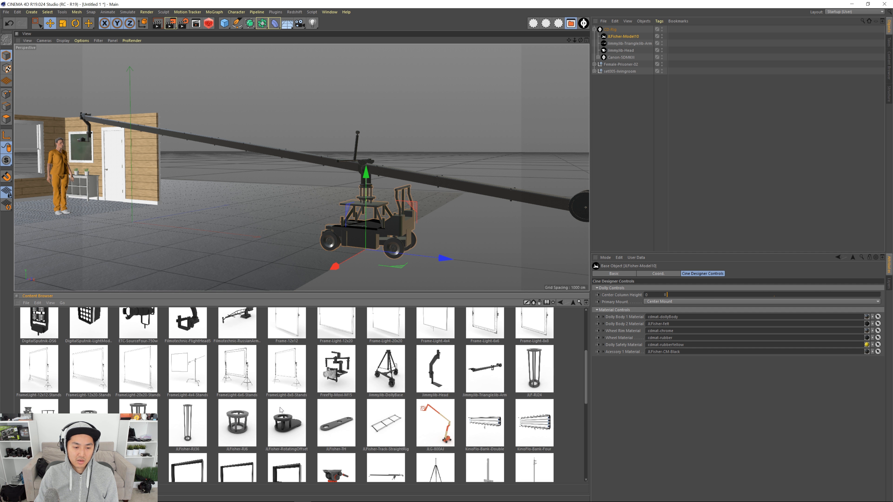
{"action": "left_click", "coordinate": [188, 425]}
{"action": "left_click", "coordinate": [158, 420]}
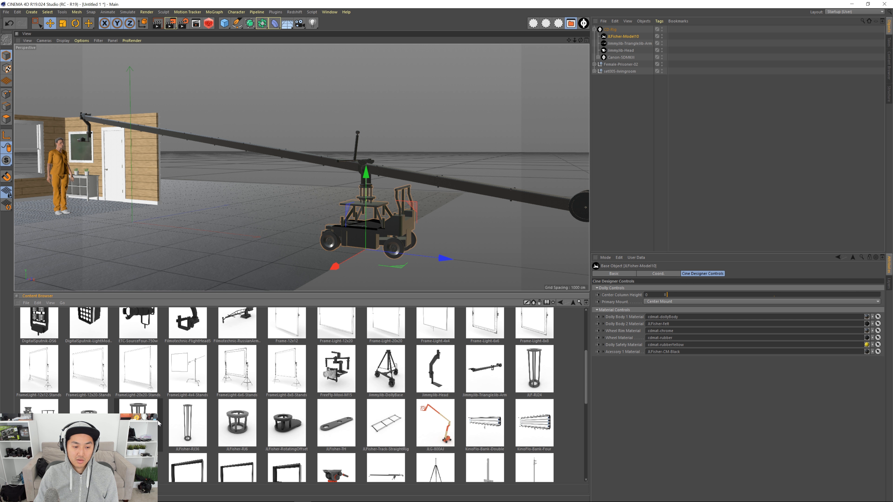
{"action": "left_click_drag", "start_coordinate": [158, 420], "coordinate": [507, 114]}
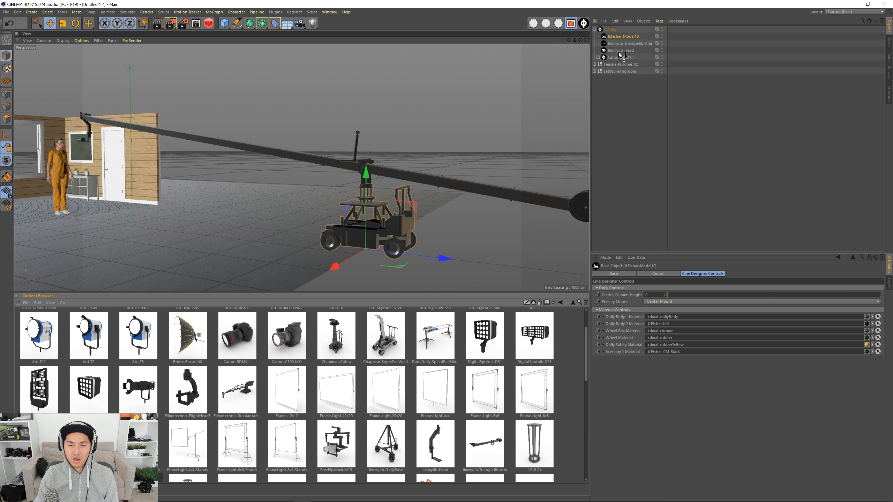
{"action": "left_click_drag", "start_coordinate": [619, 41], "coordinate": [619, 41]}
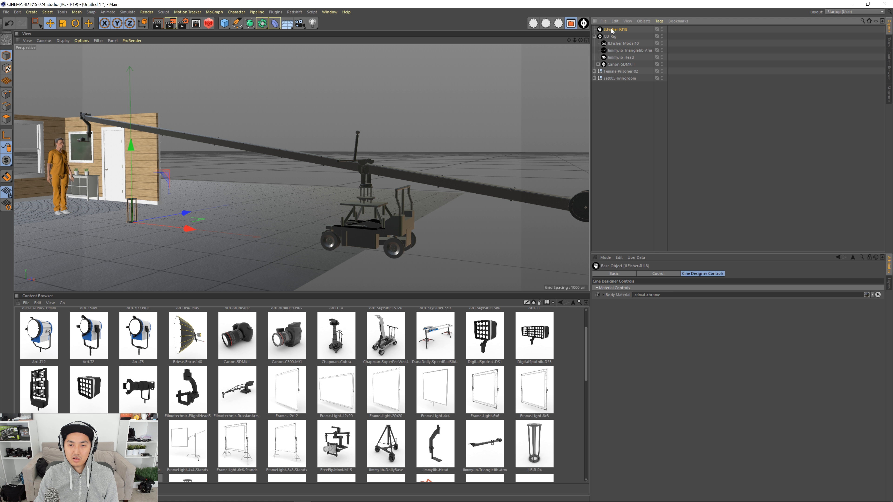
{"action": "left_click_drag", "start_coordinate": [612, 48], "coordinate": [612, 47]}
{"action": "left_click", "coordinate": [479, 138]}
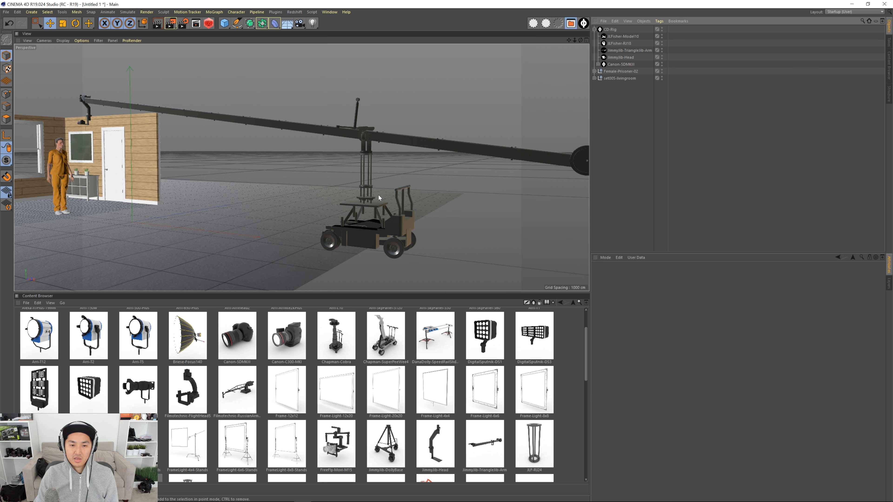
Examine the complete jib rig with its riser and its reach toward the set from several angles
{"action": "middle_click_drag", "start_coordinate": [379, 198], "coordinate": [369, 195], "text": "alt"}
{"action": "mouse_move", "coordinate": [370, 195]}
{"action": "left_mouse_down", "text": "alt"}
{"action": "mouse_move", "coordinate": [334, 195]}
{"action": "mouse_move", "coordinate": [381, 194]}
{"action": "left_mouse_up", "text": "alt"}
{"action": "right_click_drag", "start_coordinate": [381, 193], "coordinate": [364, 192], "text": "alt"}
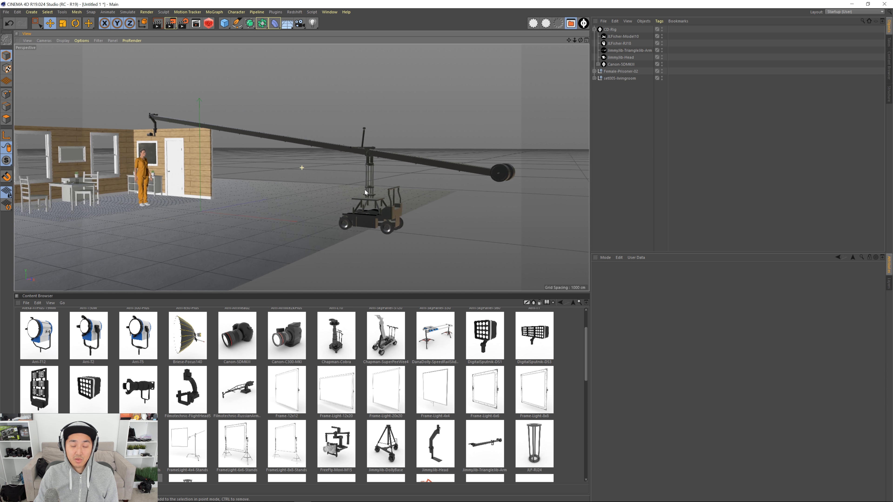
{"action": "left_click_drag", "start_coordinate": [365, 193], "coordinate": [377, 198], "text": "alt"}
{"action": "left_click", "coordinate": [610, 29]}
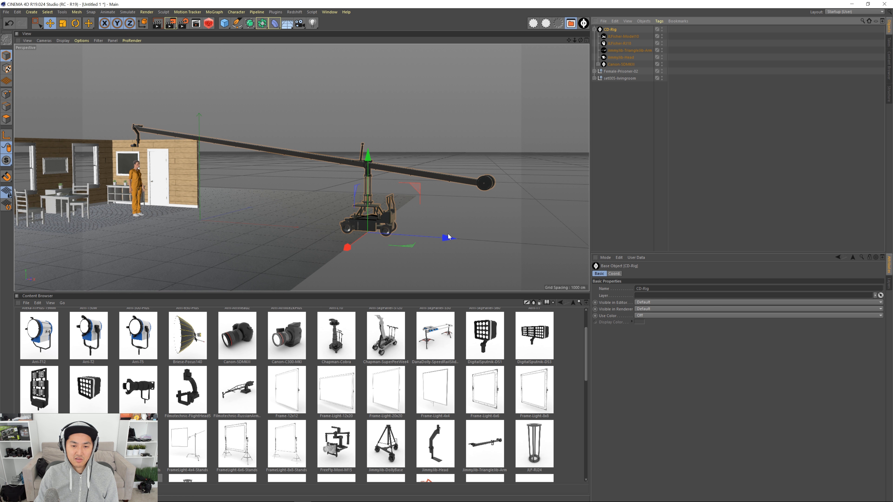
{"action": "left_click_drag", "start_coordinate": [448, 236], "coordinate": [435, 206], "text": "alt"}
{"action": "middle_click_drag", "start_coordinate": [435, 205], "coordinate": [365, 208], "text": "alt"}
{"action": "mouse_move", "coordinate": [366, 208]}
{"action": "right_mouse_down", "text": "alt"}
{"action": "mouse_move", "coordinate": [392, 204]}
{"action": "mouse_move", "coordinate": [366, 210]}
{"action": "right_mouse_up", "text": "alt"}
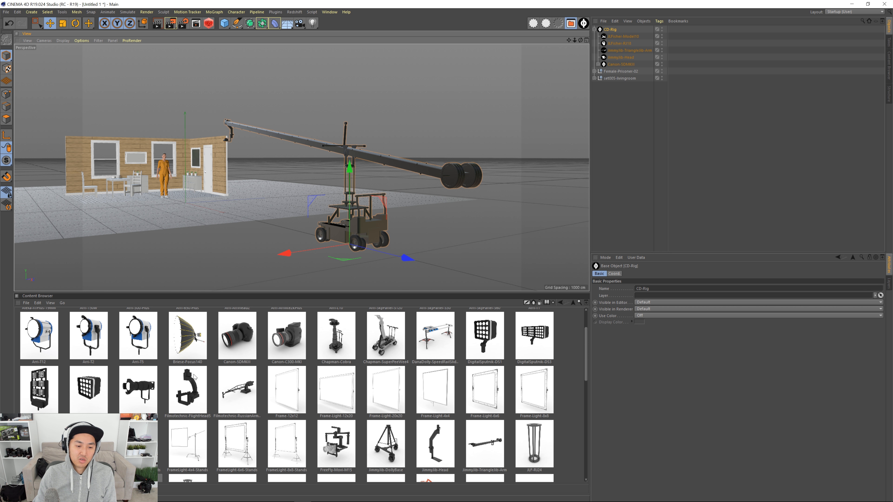
Replace the JimmyJib-Head in the CD-Rig with the Filmotechnic-FlightHead5, placed between the jib arm and the Canon-5DMKIII
{"action": "left_click_drag", "start_coordinate": [194, 377], "coordinate": [630, 87]}
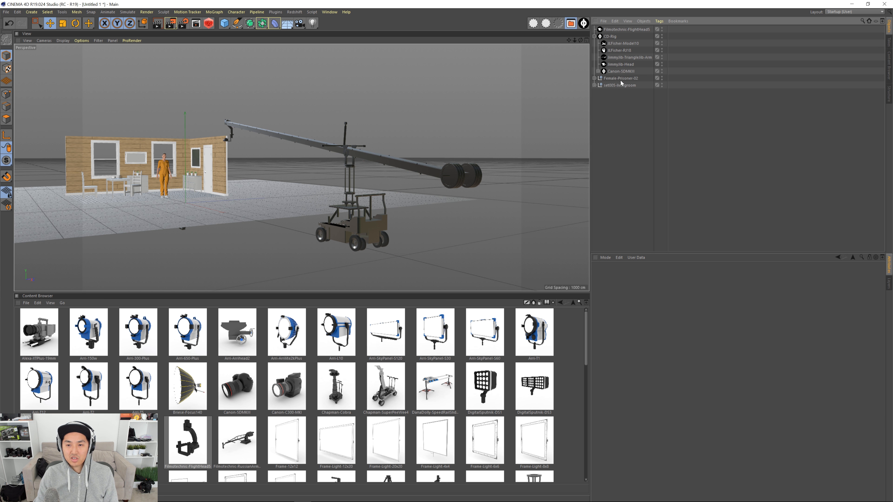
{"action": "left_click", "coordinate": [621, 64]}
{"action": "key", "text": "Delete"}
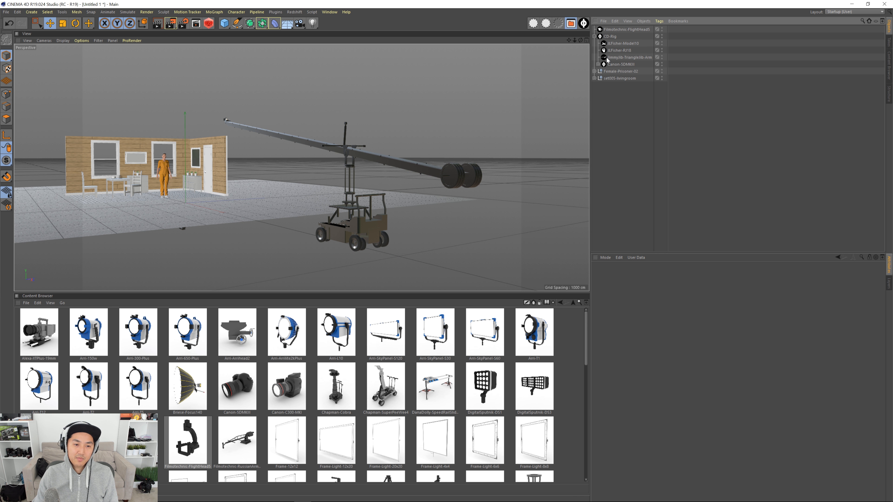
{"action": "left_click_drag", "start_coordinate": [615, 63], "coordinate": [615, 62]}
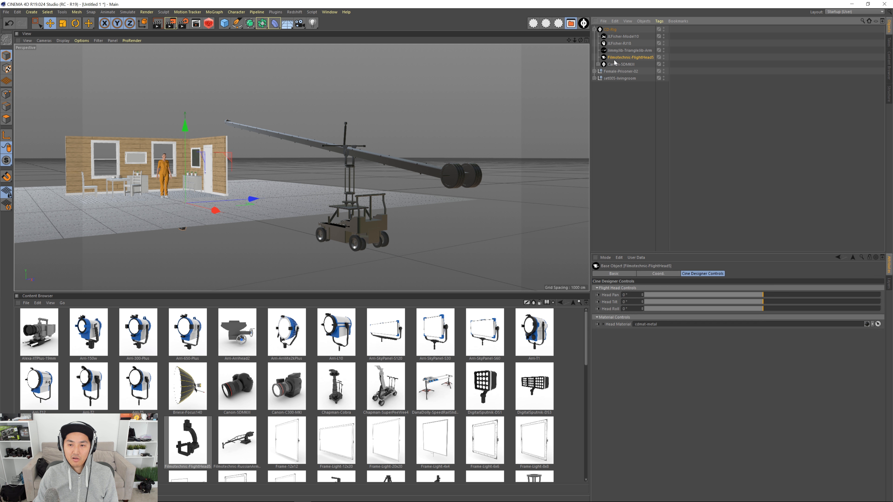
{"action": "left_click", "coordinate": [628, 119]}
Pan the Filmotechnic-FlightHead5 to 180° and back around to about -128.9°
{"action": "scroll", "coordinate": [240, 134], "scroll_direction": "up", "scroll_amount": 10}
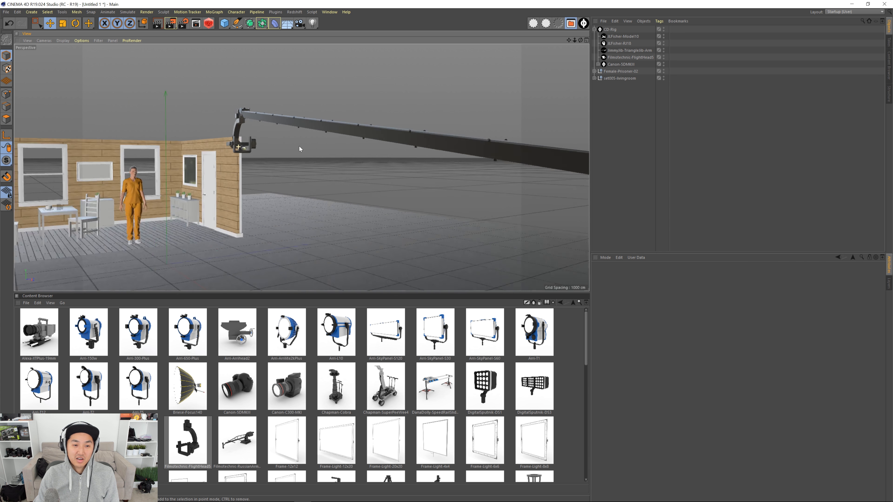
{"action": "middle_click_drag", "start_coordinate": [262, 135], "coordinate": [271, 168], "text": "alt"}
{"action": "left_click_drag", "start_coordinate": [271, 169], "coordinate": [316, 176], "text": "alt"}
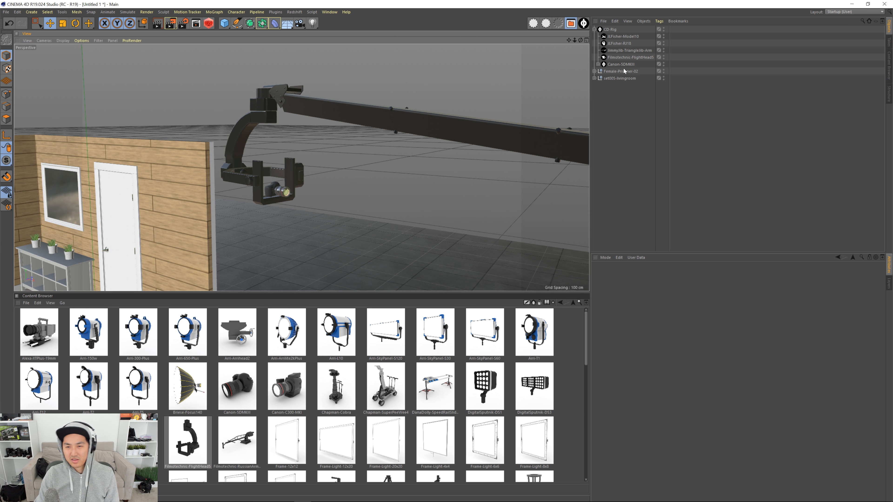
{"action": "left_click", "coordinate": [628, 58]}
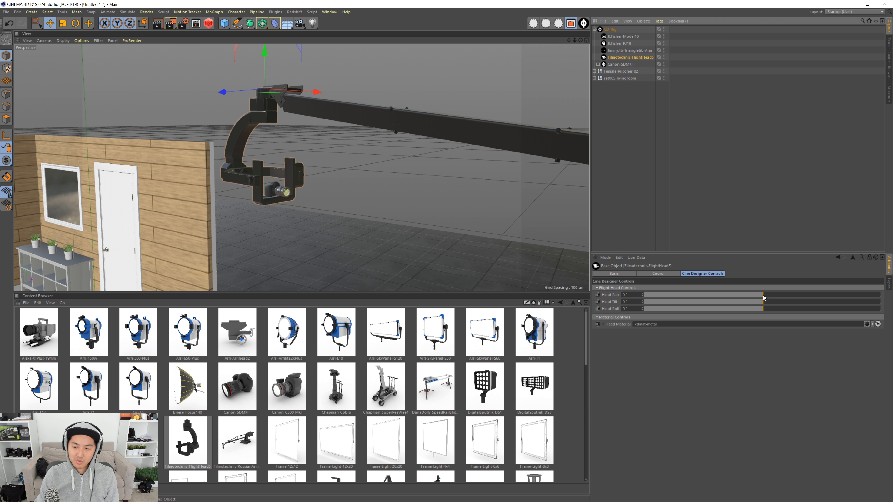
{"action": "left_click_drag", "start_coordinate": [763, 296], "coordinate": [887, 297]}
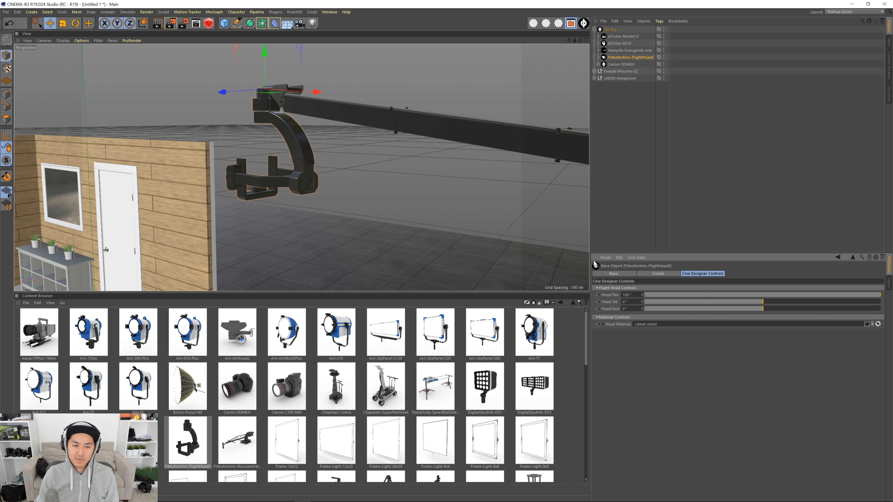
{"action": "left_click_drag", "start_coordinate": [379, 151], "coordinate": [318, 147], "text": "alt"}
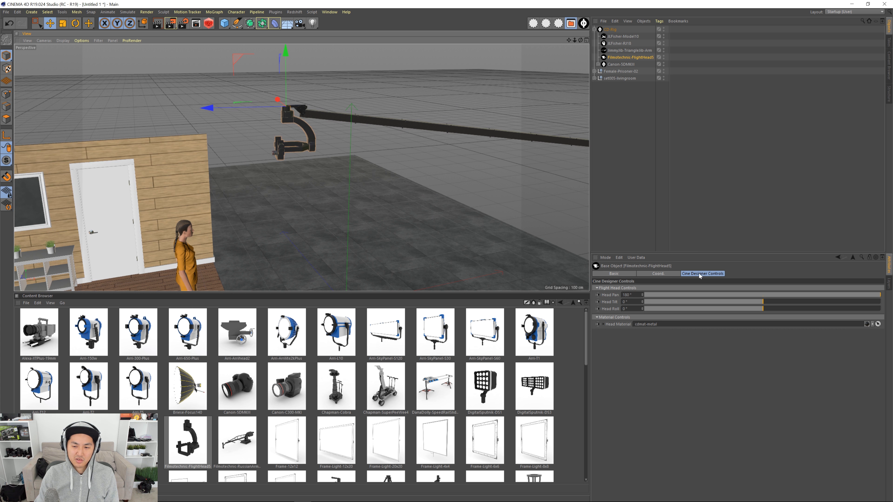
{"action": "left_click_drag", "start_coordinate": [736, 297], "coordinate": [674, 307]}
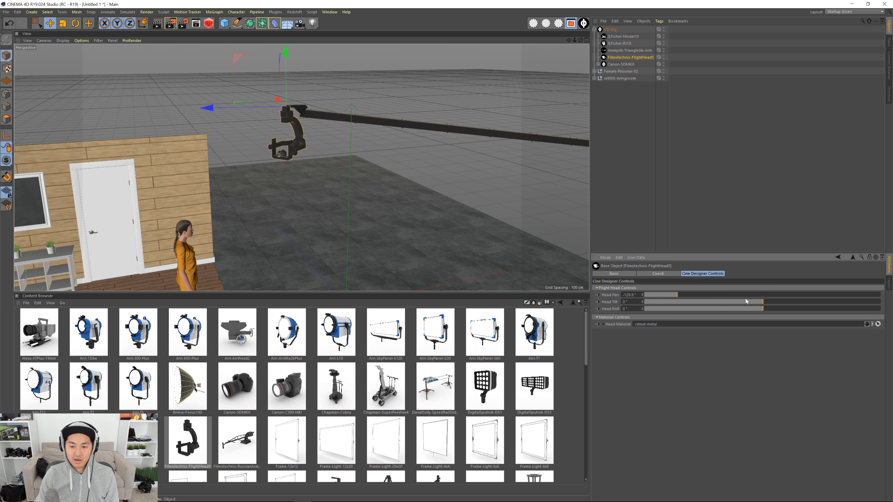
Try a roll on the Filmotechnic-FlightHead5, undo it, and view the whole jib rig with the set
{"action": "left_click_drag", "start_coordinate": [294, 142], "coordinate": [339, 139], "text": "alt"}
{"action": "scroll", "coordinate": [327, 122], "scroll_direction": "up", "scroll_amount": 5}
{"action": "scroll", "coordinate": [328, 123], "scroll_direction": "down", "scroll_amount": 5}
{"action": "left_click_drag", "start_coordinate": [759, 309], "coordinate": [781, 309]}
{"action": "key", "text": "ctrl+z"}
{"action": "scroll", "coordinate": [475, 118], "scroll_direction": "down", "scroll_amount": 8}
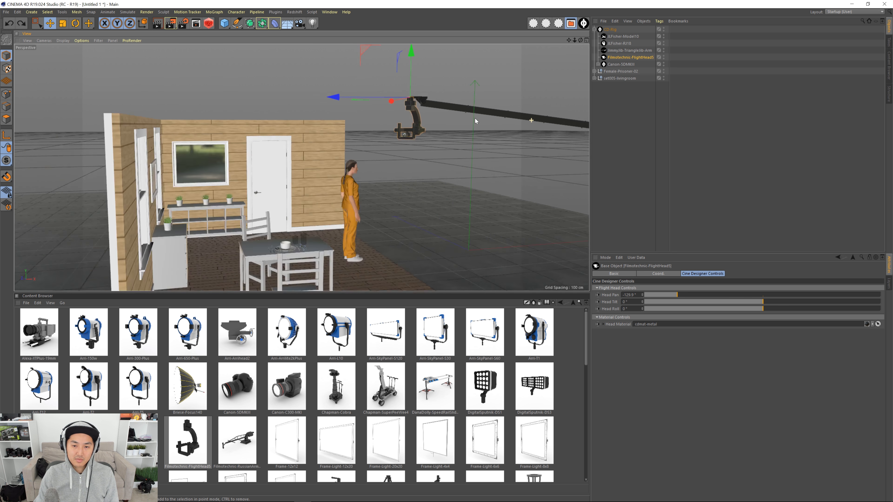
{"action": "middle_click_drag", "start_coordinate": [485, 129], "coordinate": [437, 160], "text": "alt"}
{"action": "left_click_drag", "start_coordinate": [477, 159], "coordinate": [395, 160], "text": "alt"}
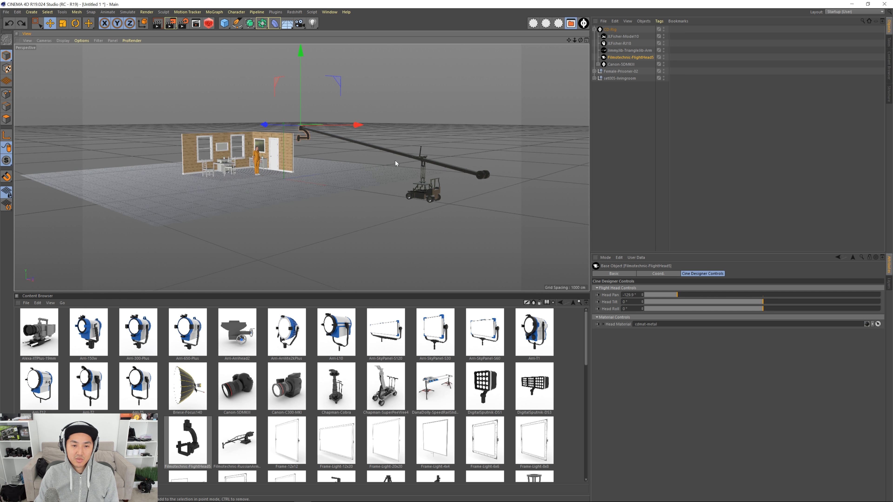
Delete the CD-Rig together with its dolly, riser, jib arm, flight head and camera
{"action": "scroll", "coordinate": [436, 160], "scroll_direction": "up", "scroll_amount": 6}
{"action": "middle_click_drag", "start_coordinate": [433, 166], "coordinate": [413, 163], "text": "alt"}
{"action": "left_click", "coordinate": [616, 136]}
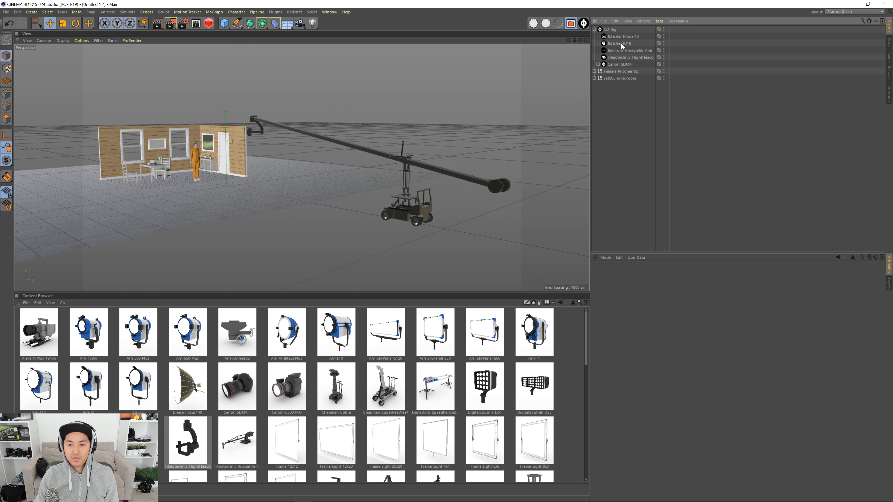
{"action": "left_click", "coordinate": [615, 31]}
{"action": "key", "text": "Delete"}
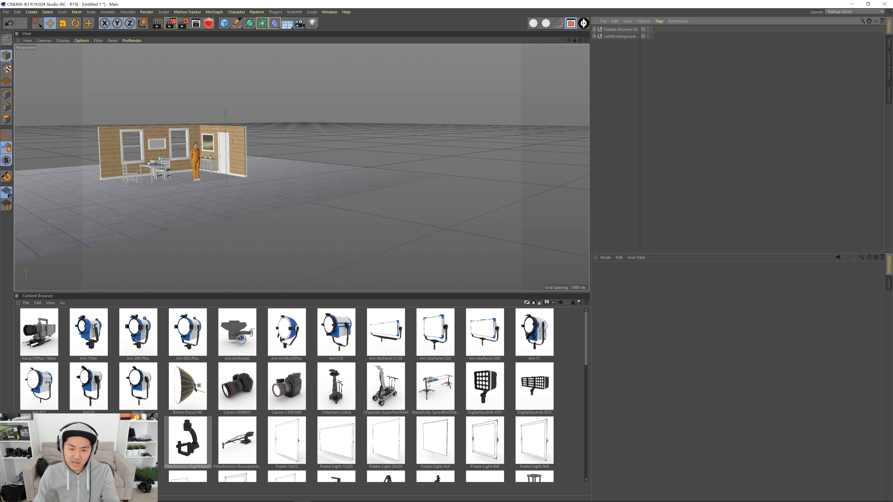
Add a Matthews-WallSpreader-2x4, the Matthellini-EndJaw-6in clamp and an Arri-650-Plus lamp to the scene
{"action": "scroll", "coordinate": [422, 387], "scroll_direction": "down", "scroll_amount": 10}
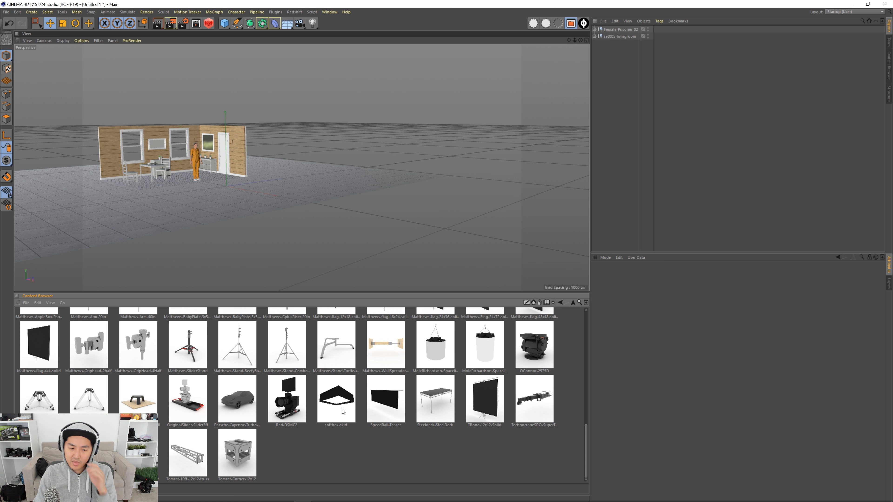
{"action": "double_click", "coordinate": [384, 343]}
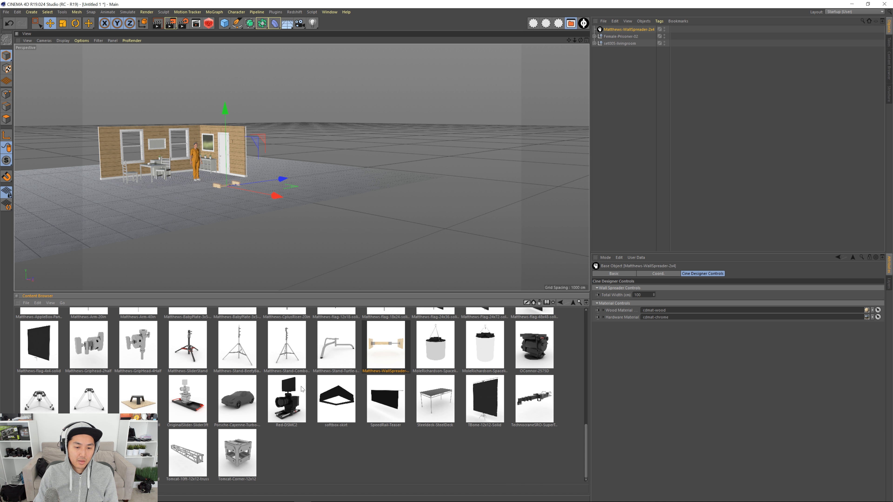
{"action": "scroll", "coordinate": [397, 390], "scroll_direction": "up", "scroll_amount": 3}
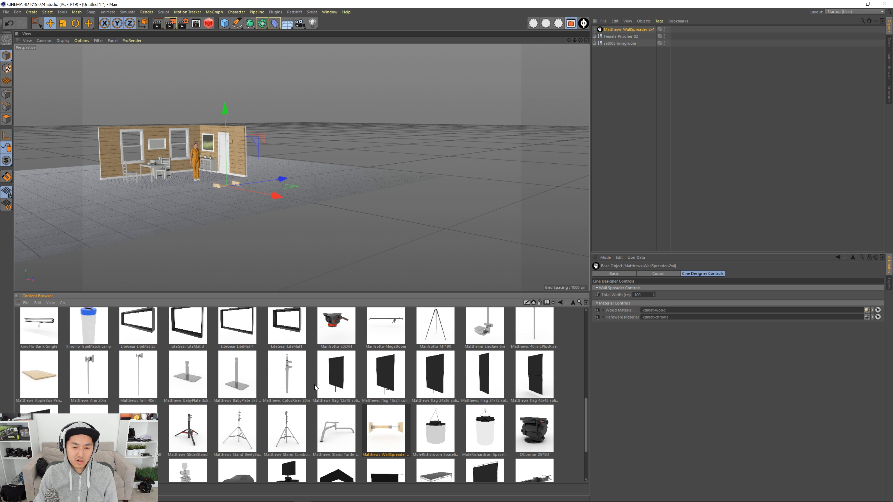
{"action": "double_click", "coordinate": [467, 384]}
{"action": "scroll", "coordinate": [409, 380], "scroll_direction": "up", "scroll_amount": 10}
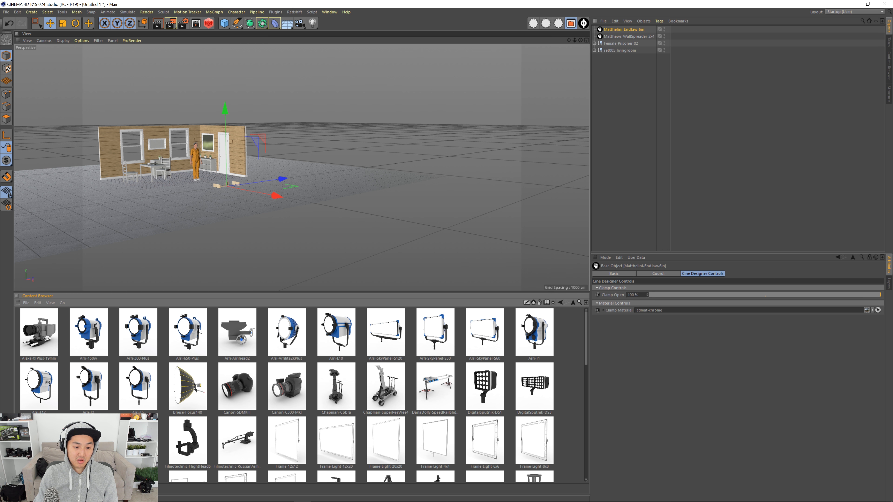
{"action": "left_click_drag", "start_coordinate": [199, 331], "coordinate": [273, 197]}
{"action": "scroll", "coordinate": [225, 183], "scroll_direction": "up", "scroll_amount": 10}
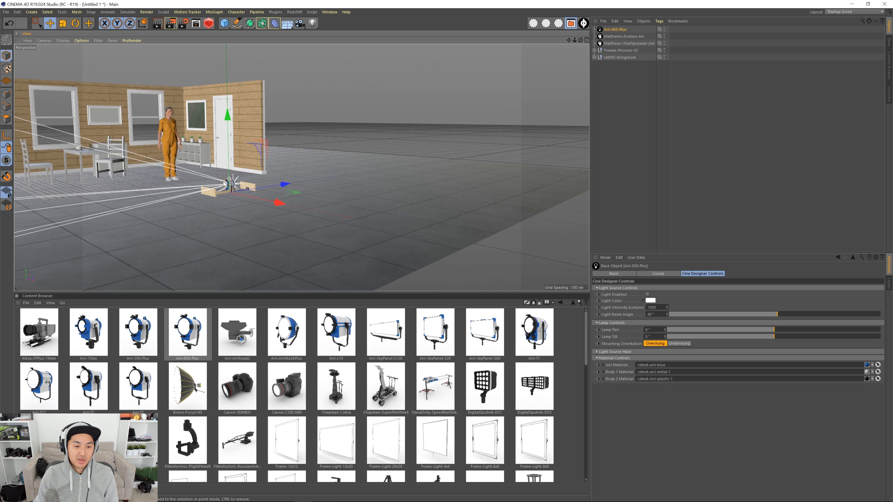
{"action": "middle_click_drag", "start_coordinate": [261, 196], "coordinate": [258, 199], "text": "alt"}
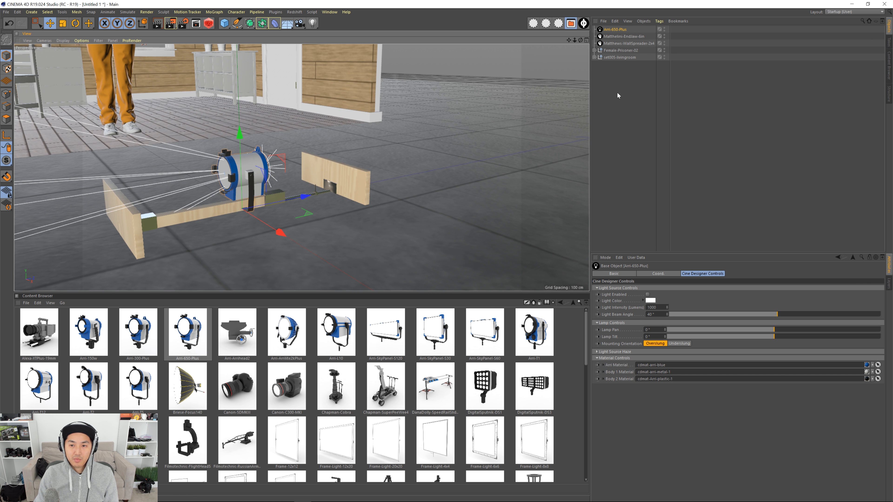
Create a new CD-Rig containing the Matthellini-EndJaw-6in clamp followed by the Arri-650-Plus lamp
{"action": "left_click", "coordinate": [617, 94]}
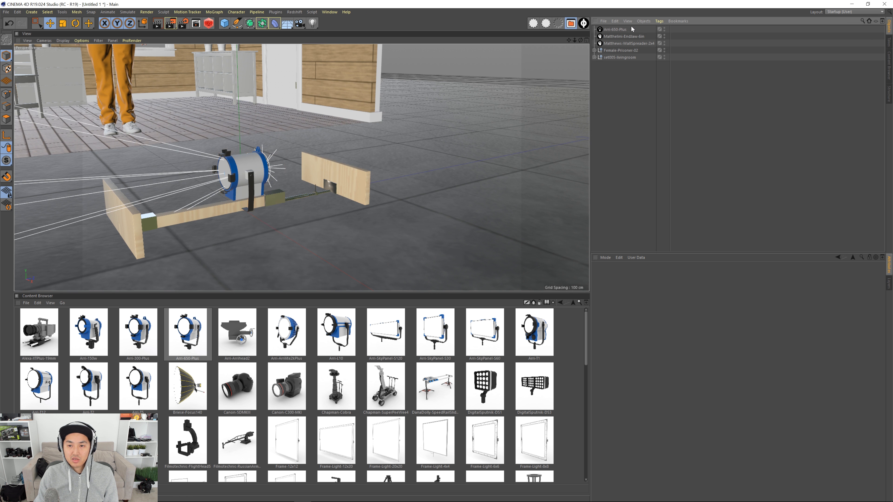
{"action": "left_click", "coordinate": [583, 23]}
{"action": "left_click", "coordinate": [609, 44]}
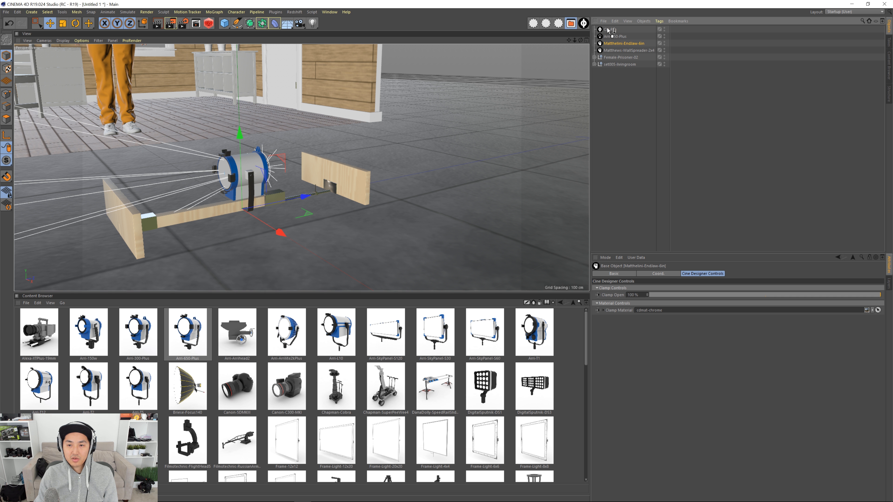
{"action": "left_click_drag", "start_coordinate": [619, 37], "coordinate": [621, 39]}
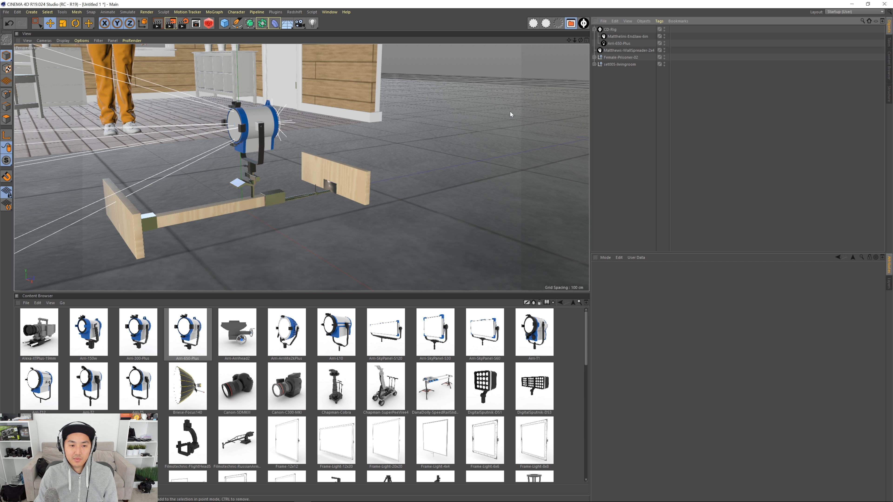
{"action": "middle_click_drag", "start_coordinate": [261, 194], "coordinate": [269, 189], "text": "alt"}
{"action": "left_click_drag", "start_coordinate": [269, 189], "coordinate": [278, 182], "text": "alt"}
Raise the CD-Rig with its clamp and lamp clear above the wall spreader
{"action": "left_click", "coordinate": [609, 30]}
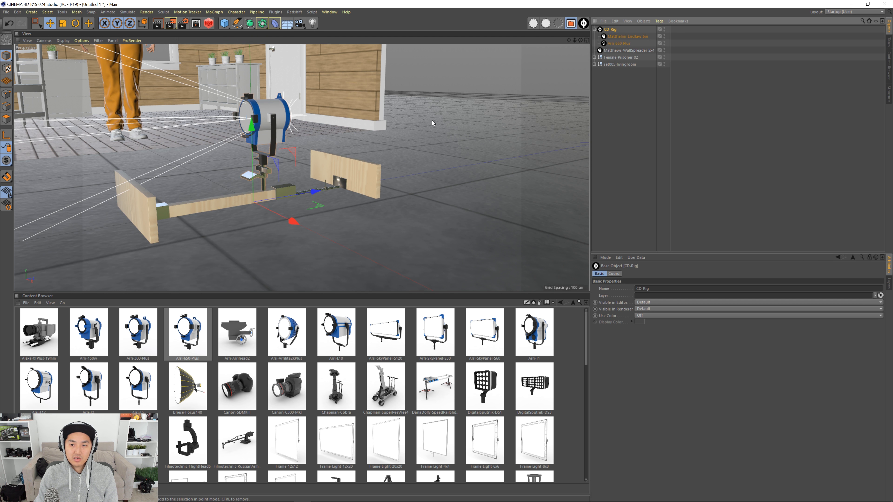
{"action": "right_click_drag", "start_coordinate": [369, 162], "coordinate": [305, 177], "text": "alt"}
{"action": "middle_click_drag", "start_coordinate": [305, 177], "coordinate": [305, 196], "text": "alt"}
{"action": "left_click_drag", "start_coordinate": [330, 109], "coordinate": [326, 68]}
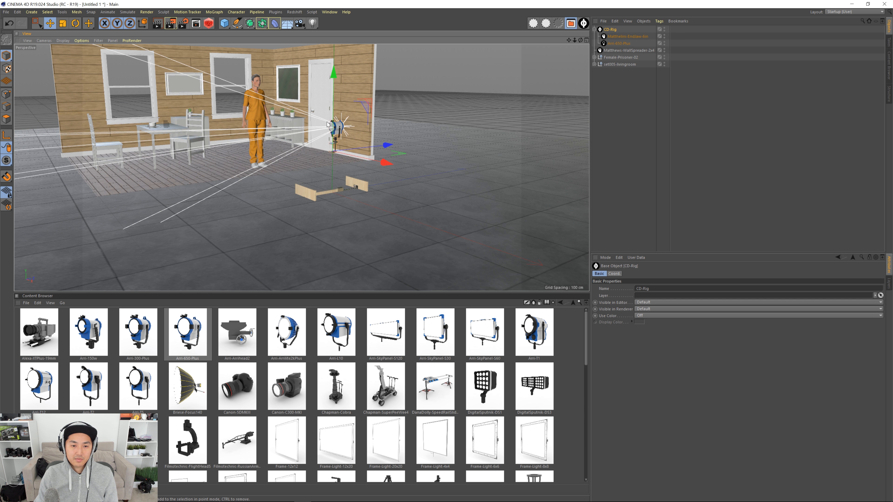
{"action": "right_click_drag", "start_coordinate": [346, 151], "coordinate": [410, 142], "text": "alt"}
{"action": "middle_click_drag", "start_coordinate": [410, 142], "coordinate": [401, 136], "text": "alt"}
{"action": "right_click_drag", "start_coordinate": [402, 137], "coordinate": [360, 144], "text": "alt"}
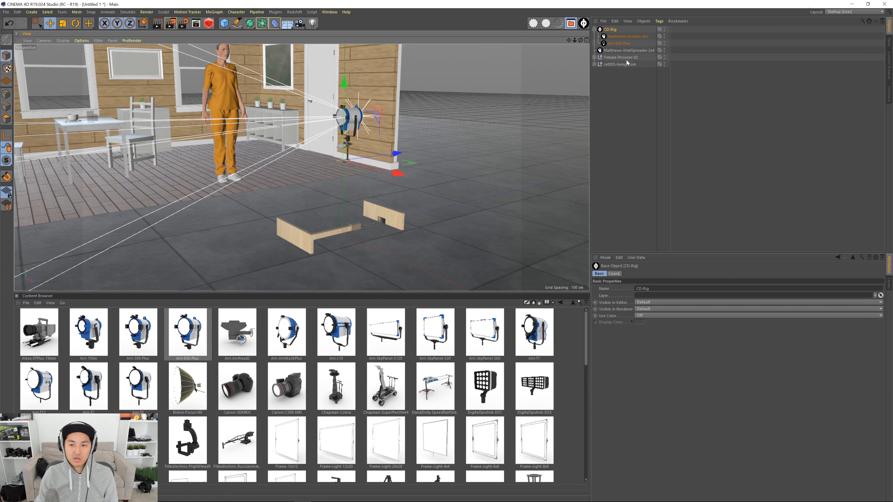
Move the Matthews-WallSpreader-2x4 into the room at upper wall height and turn it parallel to the wall with the door
{"action": "left_click", "coordinate": [626, 51]}
{"action": "right_click_drag", "start_coordinate": [488, 195], "coordinate": [395, 204], "text": "alt"}
{"action": "left_click_drag", "start_coordinate": [394, 204], "coordinate": [356, 219], "text": "alt"}
{"action": "right_click_drag", "start_coordinate": [357, 218], "coordinate": [392, 211], "text": "alt"}
{"action": "left_click_drag", "start_coordinate": [392, 211], "coordinate": [410, 197], "text": "alt"}
{"action": "left_click_drag", "start_coordinate": [318, 141], "coordinate": [347, 83]}
{"action": "key", "text": "r"}
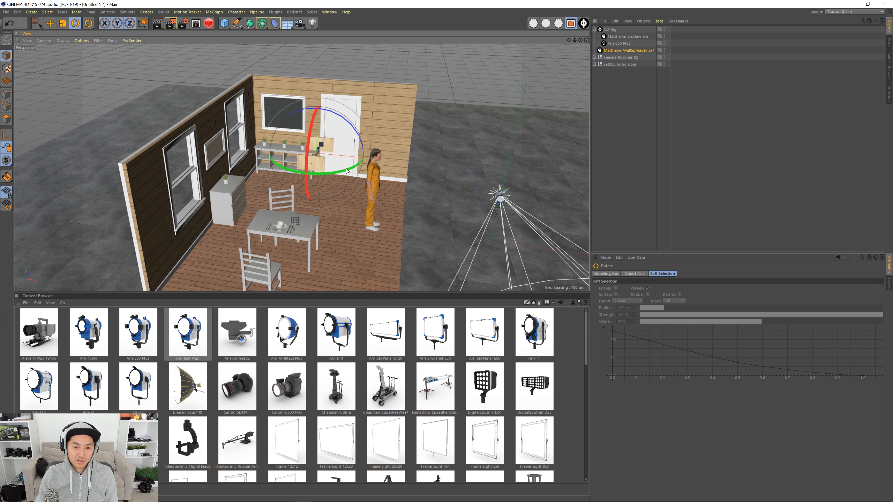
{"action": "left_click_drag", "start_coordinate": [347, 171], "coordinate": [245, 71]}
{"action": "key", "text": "e"}
{"action": "left_click_drag", "start_coordinate": [290, 115], "coordinate": [339, 116], "text": "alt"}
{"action": "right_click_drag", "start_coordinate": [289, 115], "coordinate": [313, 115], "text": "alt"}
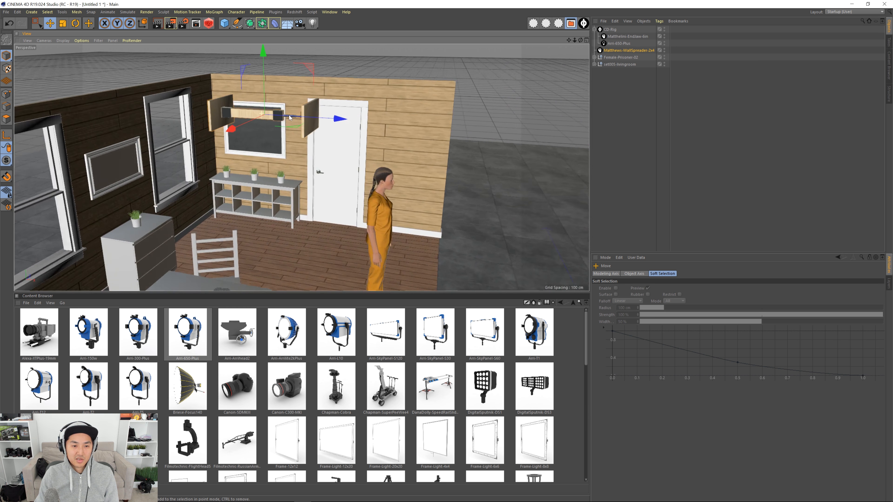
{"action": "left_click_drag", "start_coordinate": [289, 115], "coordinate": [262, 133], "text": "alt"}
Widen the wall spreader to a total width of 421 cm
{"action": "left_click", "coordinate": [621, 50]}
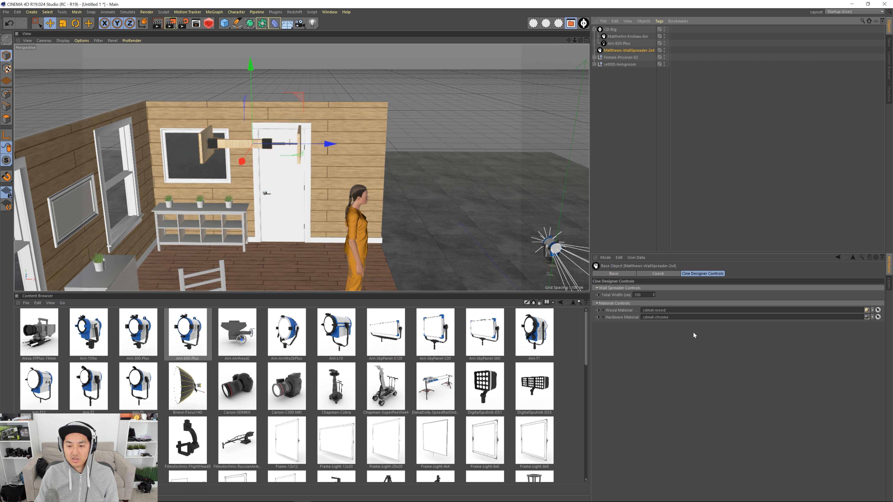
{"action": "left_click_drag", "start_coordinate": [654, 294], "coordinate": [663, 239]}
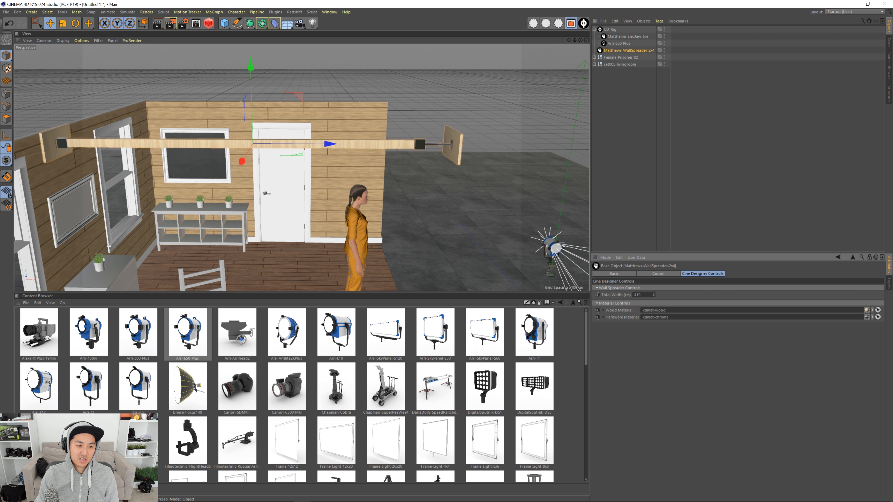
{"action": "scroll", "coordinate": [299, 143], "scroll_direction": "down", "scroll_amount": 2}
{"action": "middle_click_drag", "start_coordinate": [297, 142], "coordinate": [364, 140], "text": "alt"}
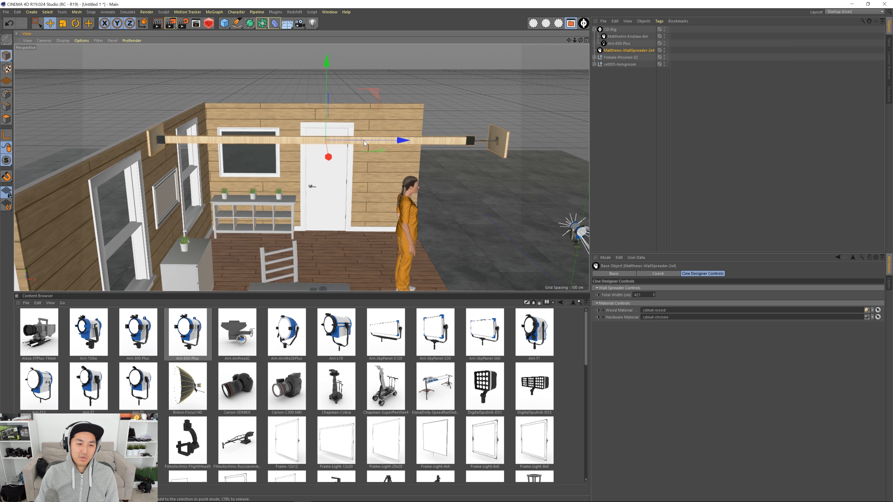
Lower the wall spreader slightly and position it with one end pad against the windowed wall
{"action": "left_click_drag", "start_coordinate": [364, 140], "coordinate": [363, 136], "text": "alt"}
{"action": "left_click_drag", "start_coordinate": [330, 62], "coordinate": [329, 65]}
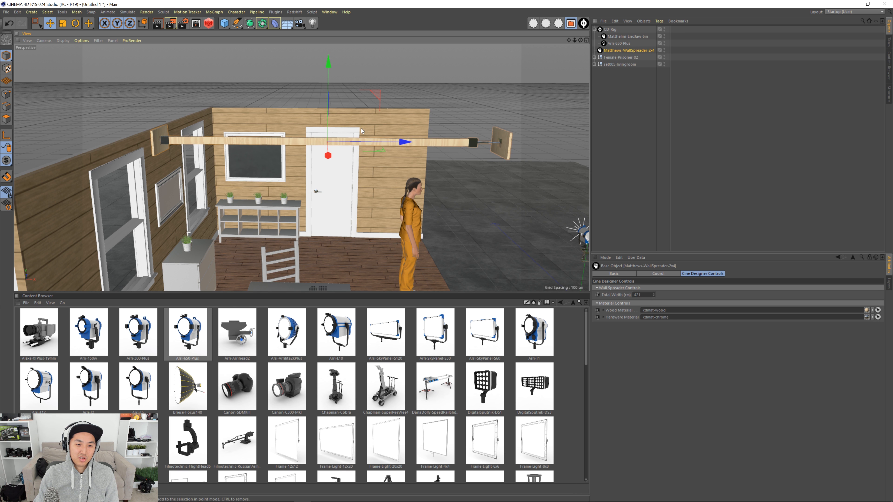
{"action": "left_click_drag", "start_coordinate": [398, 142], "coordinate": [310, 135]}
{"action": "scroll", "coordinate": [356, 143], "scroll_direction": "down", "scroll_amount": 2}
{"action": "scroll", "coordinate": [340, 136], "scroll_direction": "down", "scroll_amount": 3}
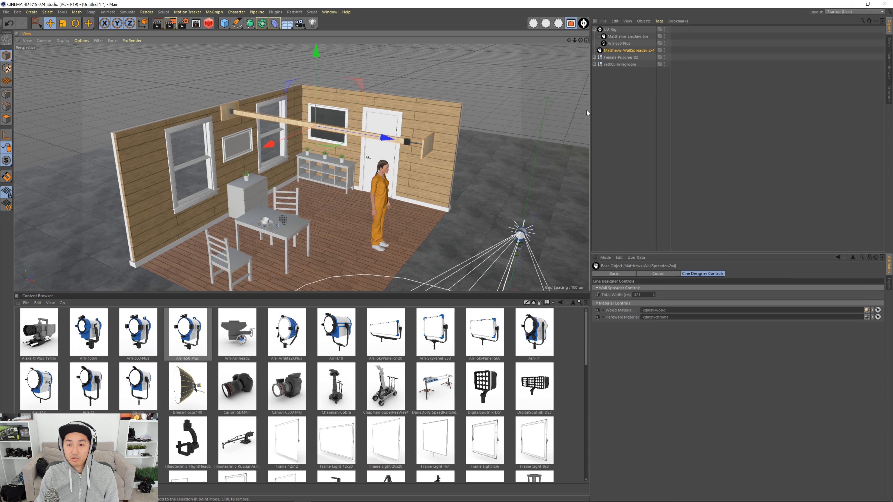
Move the CD-Rig with the lamp into the room, up behind the wall spreader's beam
{"action": "left_click", "coordinate": [610, 30]}
{"action": "left_click_drag", "start_coordinate": [520, 227], "coordinate": [332, 81], "text": "alt"}
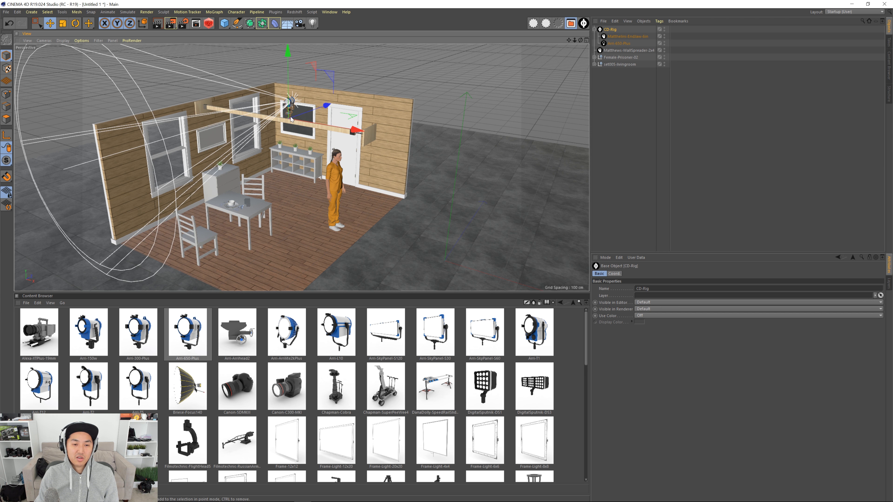
{"action": "scroll", "coordinate": [298, 121], "scroll_direction": "up", "scroll_amount": 6}
{"action": "mouse_move", "coordinate": [313, 122]}
{"action": "left_mouse_down", "text": "alt"}
{"action": "mouse_move", "coordinate": [315, 141]}
{"action": "mouse_move", "coordinate": [298, 125]}
{"action": "left_mouse_up", "text": "alt"}
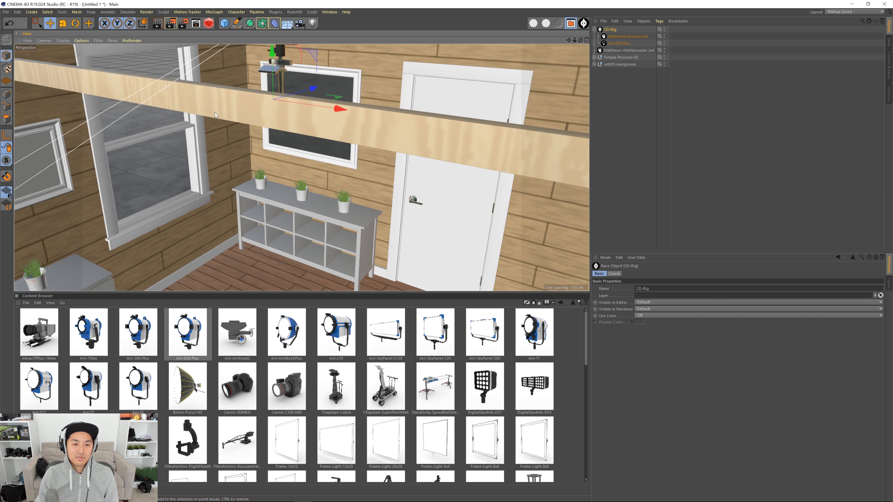
{"action": "middle_click_drag", "start_coordinate": [298, 124], "coordinate": [342, 157], "text": "alt"}
{"action": "right_click_drag", "start_coordinate": [341, 157], "coordinate": [331, 156], "text": "alt"}
{"action": "mouse_move", "coordinate": [331, 157]}
{"action": "left_mouse_down", "text": "alt"}
{"action": "mouse_move", "coordinate": [342, 151]}
{"action": "mouse_move", "coordinate": [326, 165]}
{"action": "left_mouse_up", "text": "alt"}
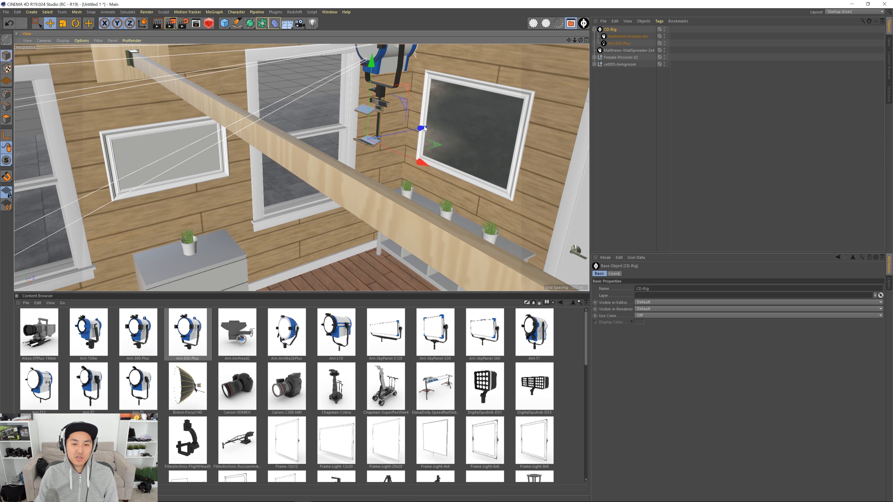
Flip the CD-Rig upside down and position its clamp at the wall spreader's beam with the lamp hanging below
{"action": "left_click_drag", "start_coordinate": [424, 128], "coordinate": [323, 142]}
{"action": "left_click_drag", "start_coordinate": [262, 84], "coordinate": [262, 193]}
{"action": "key", "text": "r"}
{"action": "key", "text": "e"}
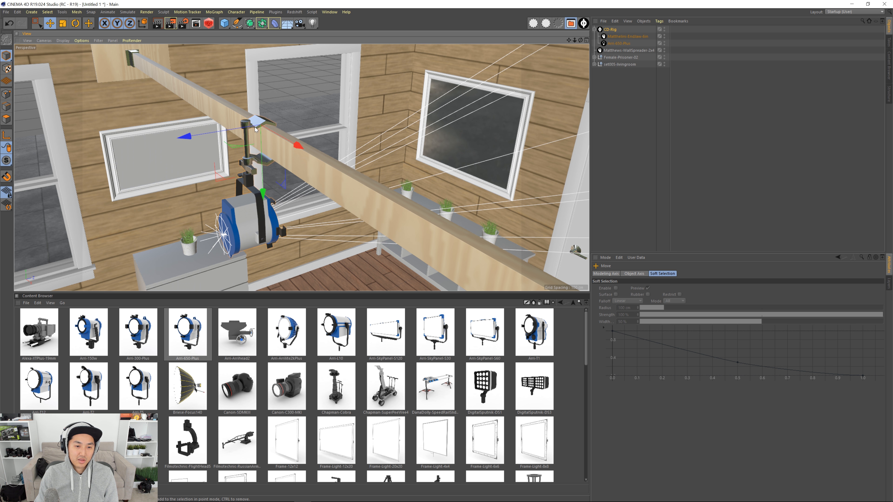
{"action": "scroll", "coordinate": [258, 134], "scroll_direction": "up", "scroll_amount": 5}
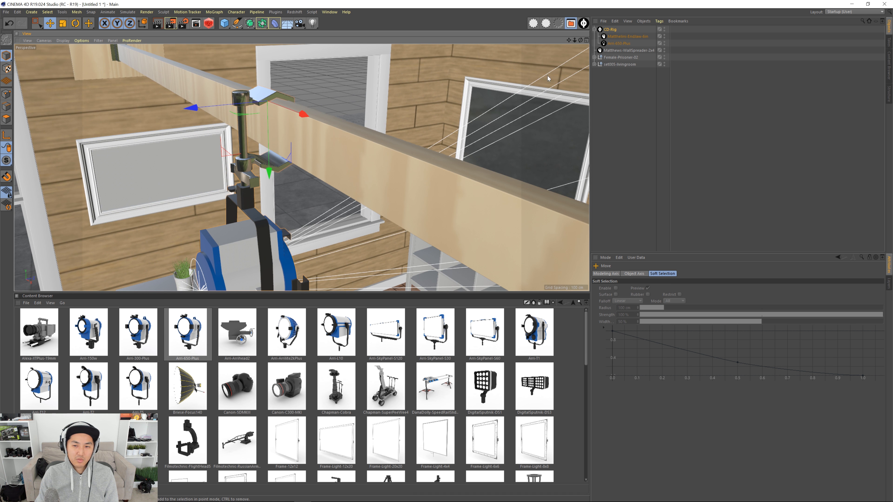
Set the end jaw's clamp opening to 69 % and shift the CD-Rig so the jaw lines up with the beam
{"action": "left_click", "coordinate": [622, 37]}
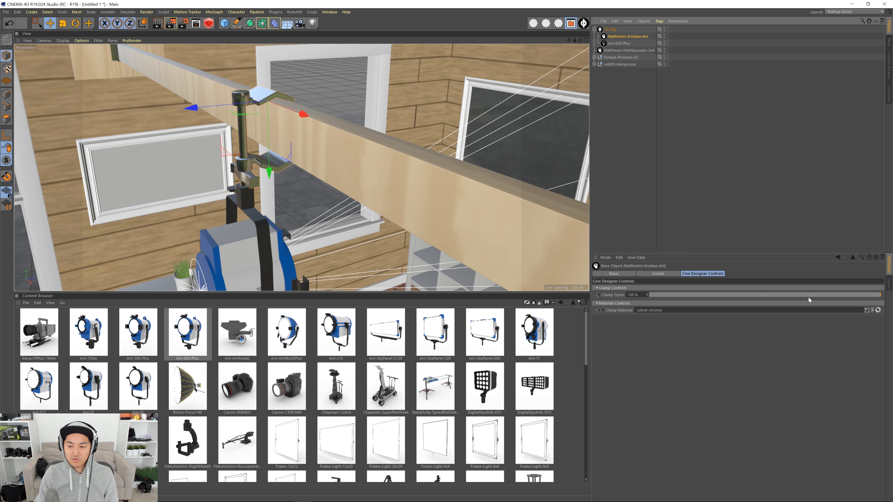
{"action": "mouse_move", "coordinate": [808, 297]}
{"action": "left_mouse_down"}
{"action": "mouse_move", "coordinate": [730, 297]}
{"action": "mouse_move", "coordinate": [831, 298]}
{"action": "mouse_move", "coordinate": [811, 304]}
{"action": "left_mouse_up"}
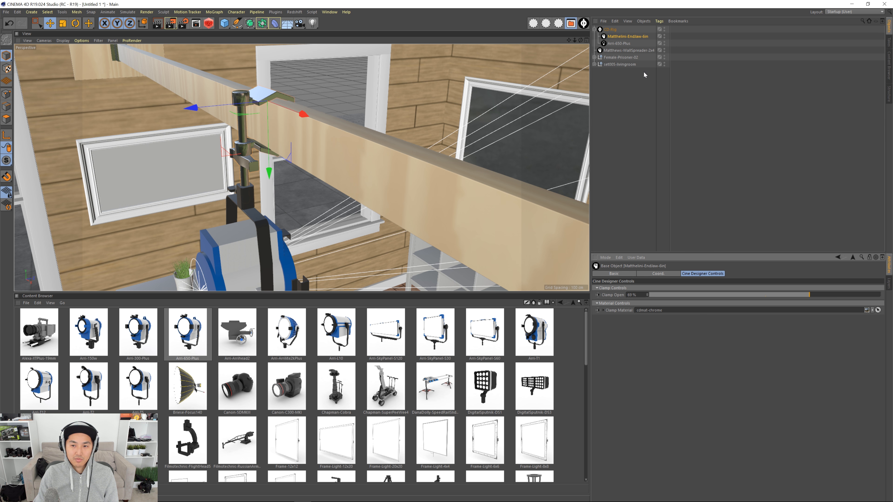
{"action": "left_click", "coordinate": [610, 30]}
{"action": "left_click_drag", "start_coordinate": [322, 125], "coordinate": [292, 114], "text": "alt"}
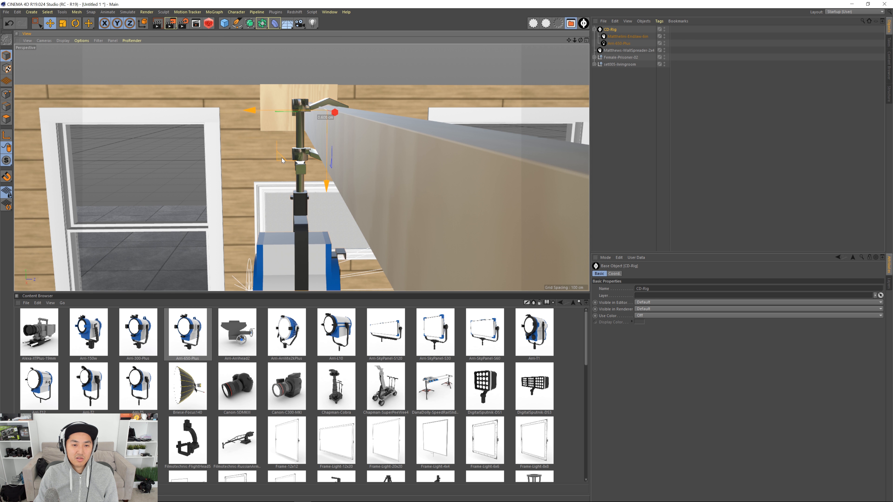
Tilt the hanging Arri-650-Plus lamp to -134° so that it aims down at the table area
{"action": "left_click_drag", "start_coordinate": [337, 152], "coordinate": [376, 157], "text": "alt"}
{"action": "right_click_drag", "start_coordinate": [377, 157], "coordinate": [328, 177], "text": "alt"}
{"action": "left_click_drag", "start_coordinate": [327, 177], "coordinate": [367, 165], "text": "alt"}
{"action": "right_click_drag", "start_coordinate": [368, 165], "coordinate": [327, 161], "text": "alt"}
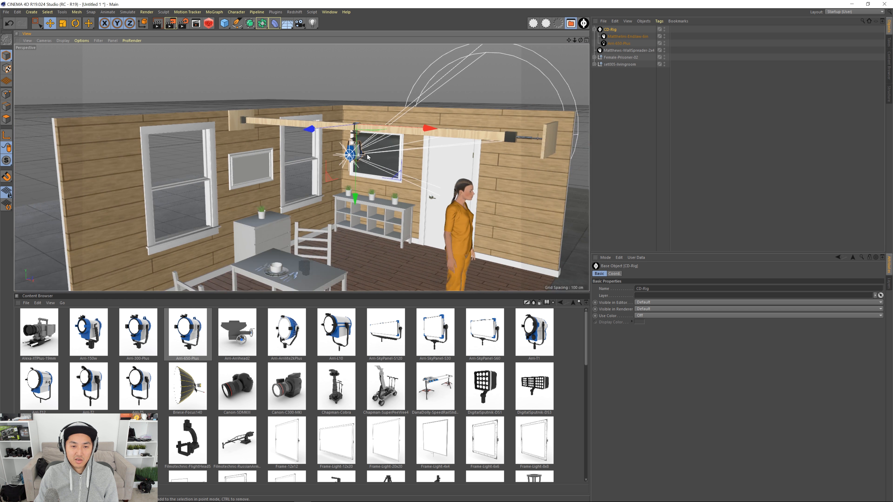
{"action": "left_click_drag", "start_coordinate": [327, 161], "coordinate": [374, 144], "text": "alt"}
{"action": "left_click", "coordinate": [621, 44]}
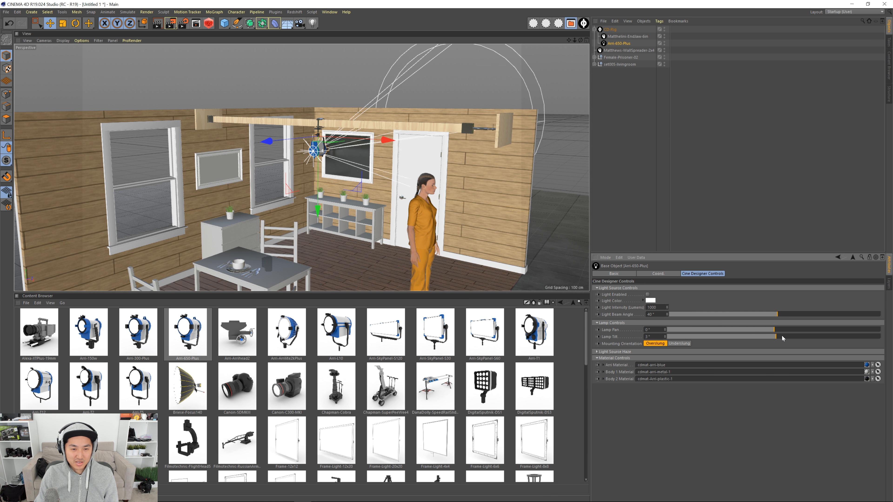
{"action": "left_click_drag", "start_coordinate": [781, 336], "coordinate": [694, 339]}
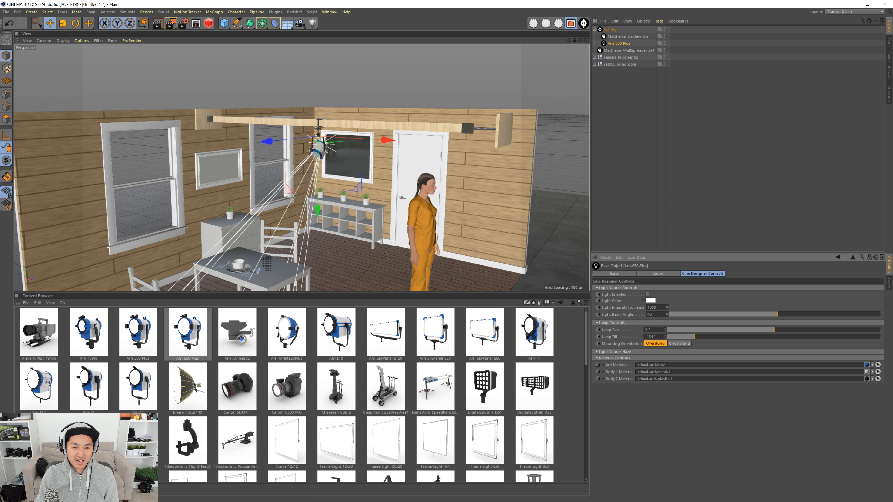
{"action": "scroll", "coordinate": [332, 232], "scroll_direction": "down", "scroll_amount": 4}
{"action": "mouse_move", "coordinate": [332, 233]}
{"action": "left_mouse_down", "text": "alt"}
{"action": "mouse_move", "coordinate": [295, 234]}
{"action": "mouse_move", "coordinate": [323, 231]}
{"action": "left_mouse_up", "text": "alt"}
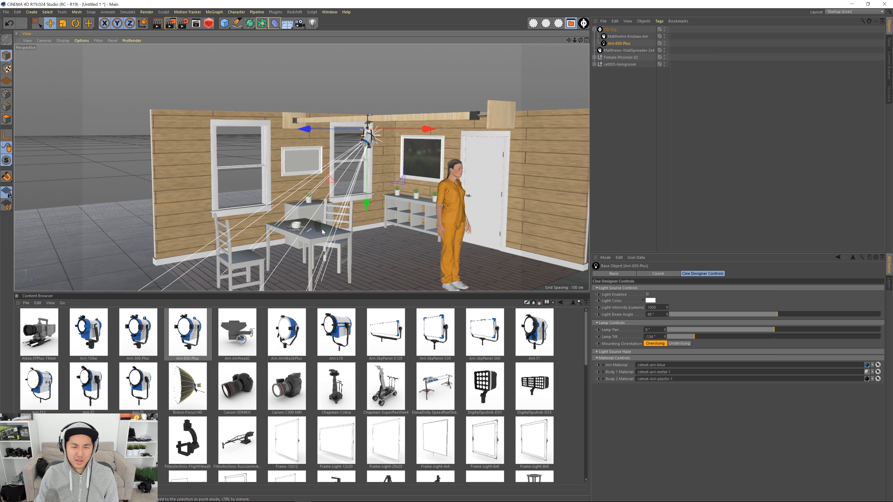
Raise the CD-Rig and the Matthews-WallSpreader-2x4 together above the set walls and select the Arri-650-Plus
{"action": "left_click", "coordinate": [611, 30]}
{"action": "left_click", "coordinate": [617, 50], "text": "ctrl"}
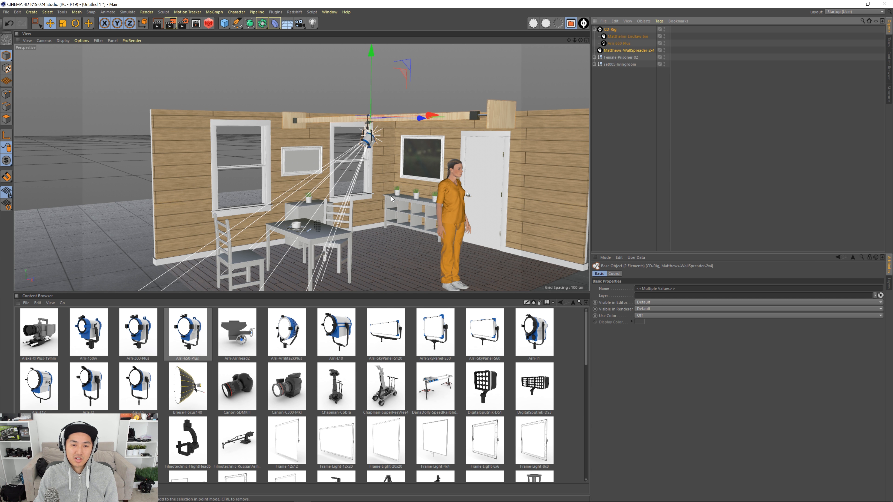
{"action": "key", "text": "o"}
{"action": "left_click_drag", "start_coordinate": [324, 86], "coordinate": [324, 45]}
{"action": "left_click", "coordinate": [623, 44]}
{"action": "left_click_drag", "start_coordinate": [337, 195], "coordinate": [404, 195], "text": "alt"}
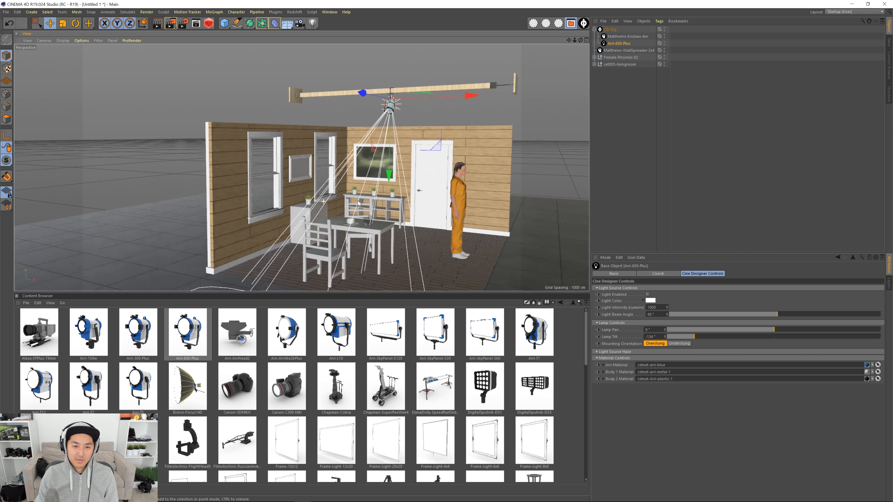
Examine the raised wall spreader and its hanging lamp above the whole room set from a wider angle
{"action": "right_click_drag", "start_coordinate": [404, 195], "coordinate": [380, 195], "text": "alt"}
{"action": "left_click_drag", "start_coordinate": [380, 195], "coordinate": [336, 194], "text": "alt"}
{"action": "right_click_drag", "start_coordinate": [336, 194], "coordinate": [348, 194], "text": "alt"}
{"action": "left_click_drag", "start_coordinate": [348, 194], "coordinate": [338, 186], "text": "alt"}
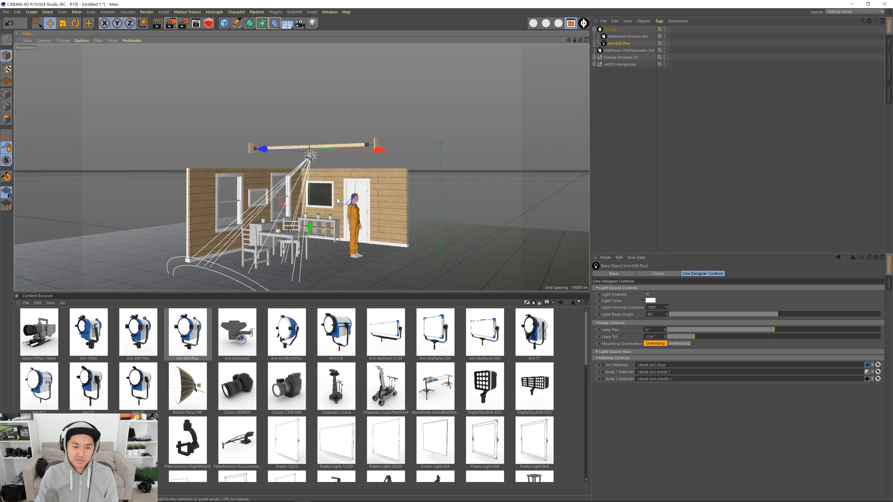
{"action": "right_click_drag", "start_coordinate": [338, 186], "coordinate": [363, 208], "text": "alt"}
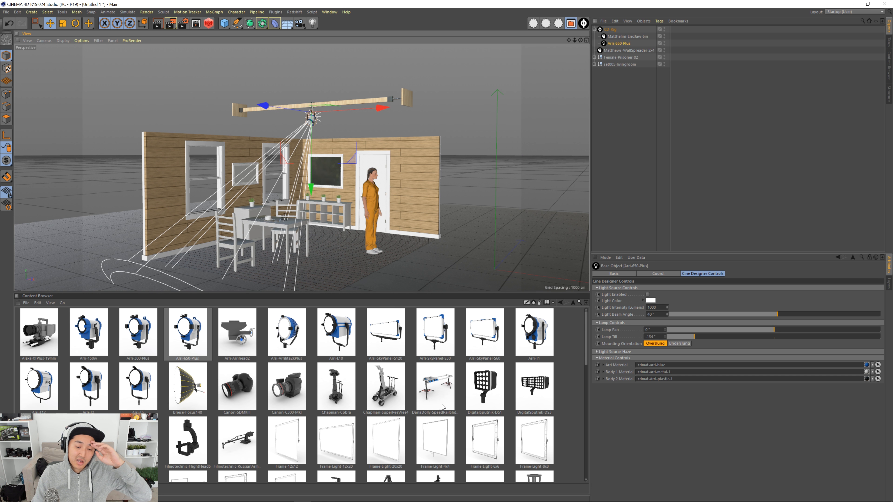
Browse the equipment library from end to end and select the DanaDolly-SpeedRail slider asset
{"action": "scroll", "coordinate": [442, 407], "scroll_direction": "down", "scroll_amount": 15}
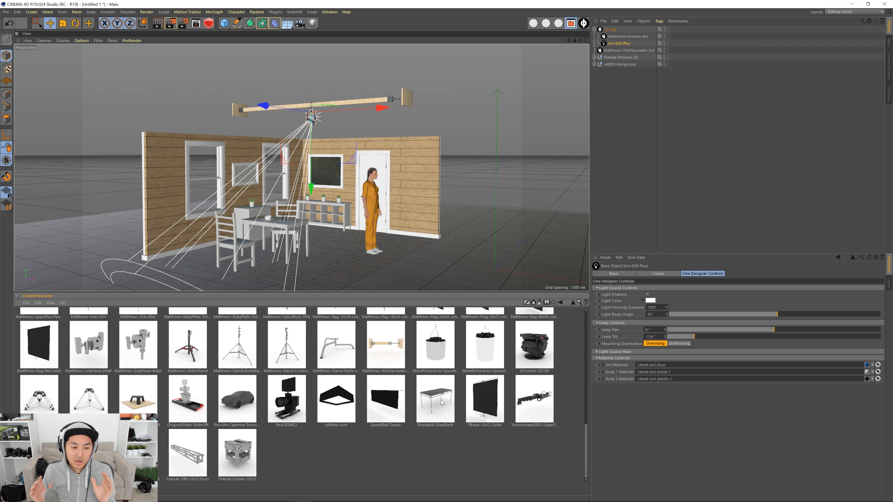
{"action": "scroll", "coordinate": [442, 403], "scroll_direction": "up", "scroll_amount": 10}
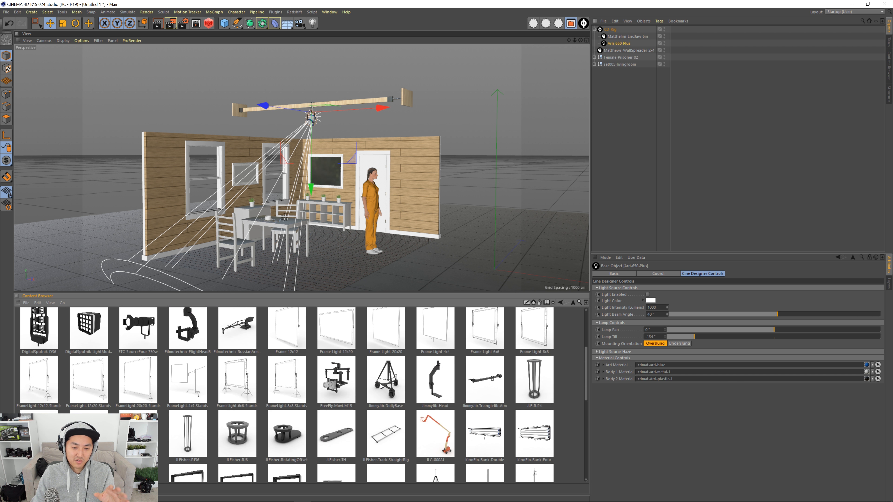
{"action": "scroll", "coordinate": [383, 388], "scroll_direction": "down", "scroll_amount": 10}
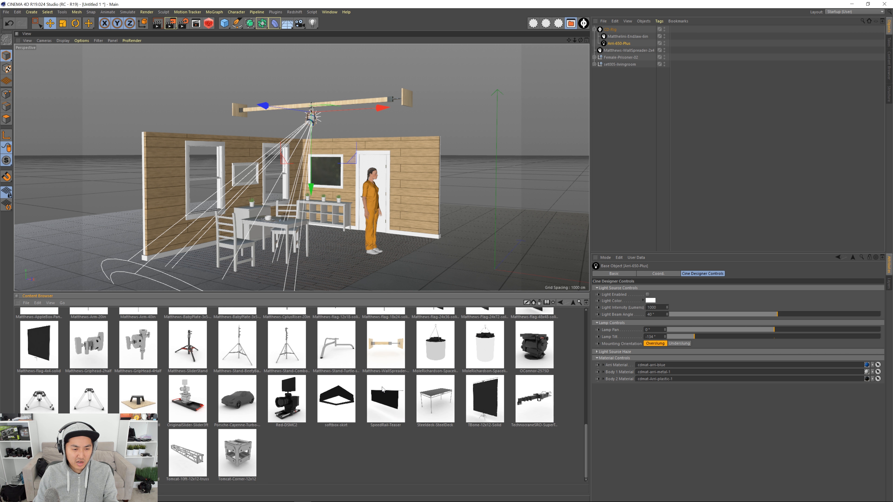
{"action": "scroll", "coordinate": [383, 388], "scroll_direction": "up", "scroll_amount": 6}
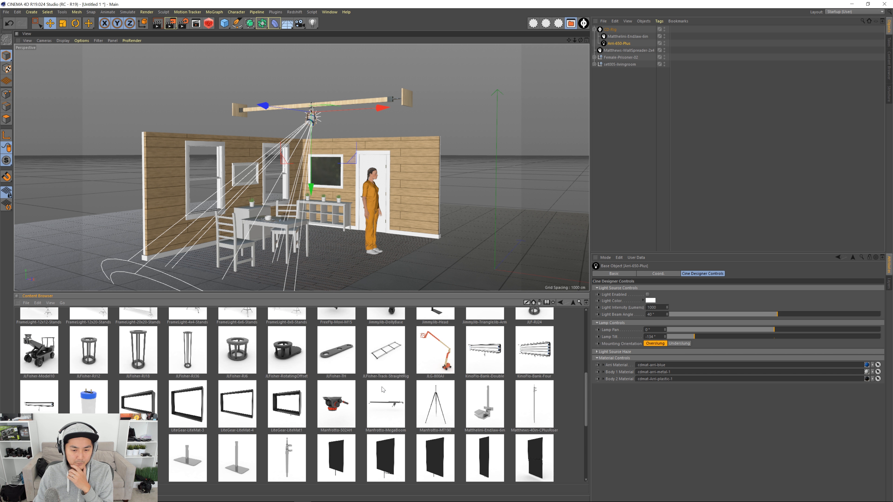
{"action": "scroll", "coordinate": [379, 388], "scroll_direction": "down", "scroll_amount": 2}
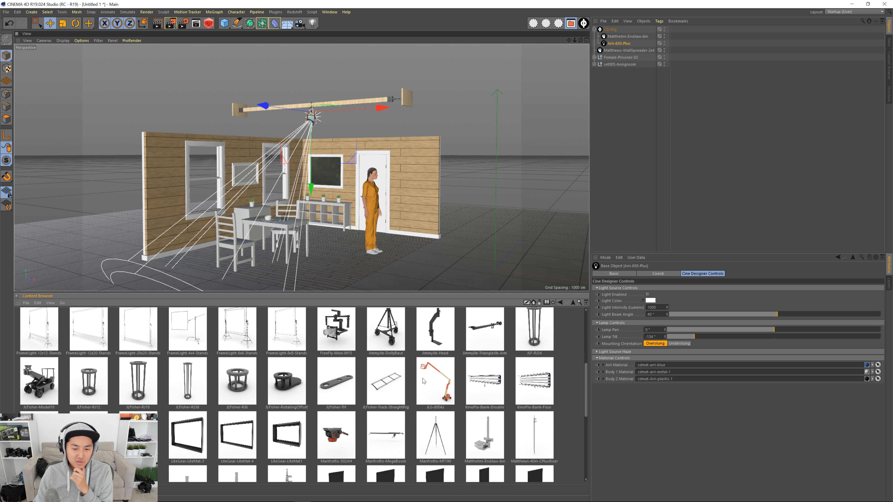
{"action": "scroll", "coordinate": [425, 380], "scroll_direction": "up", "scroll_amount": 5}
{"action": "left_click", "coordinate": [428, 381]}
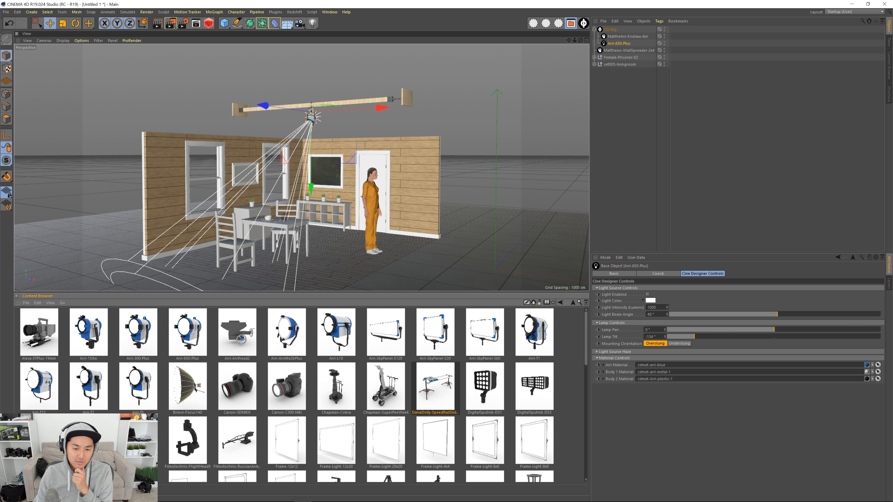